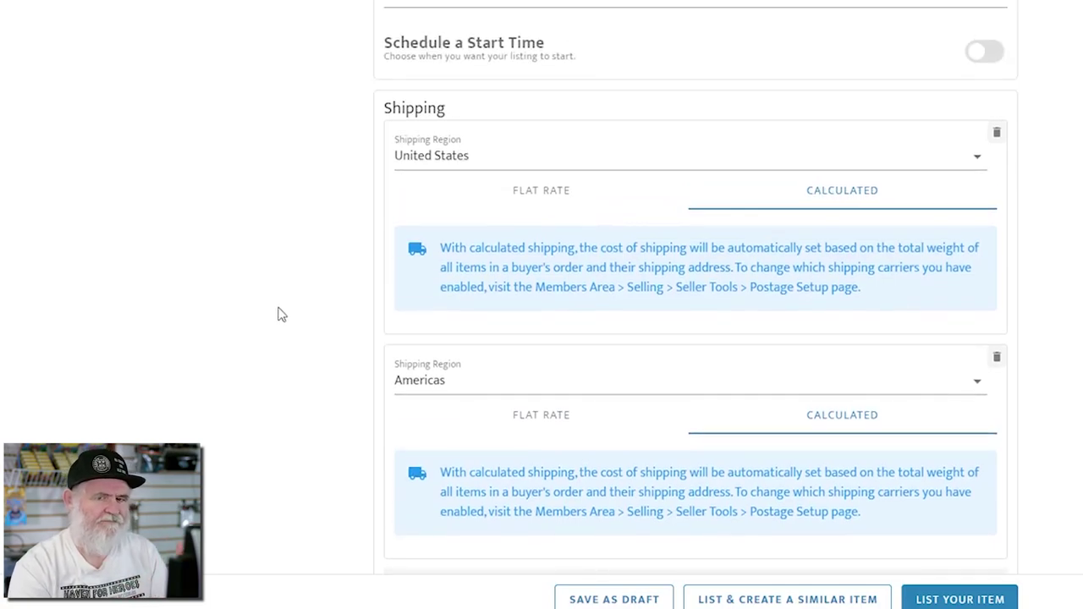
- Set the package weight in the listing's shipping details to 15 ounces
{"action": "scroll", "coordinate": [282, 314], "scroll_direction": "down", "scroll_amount": 1}
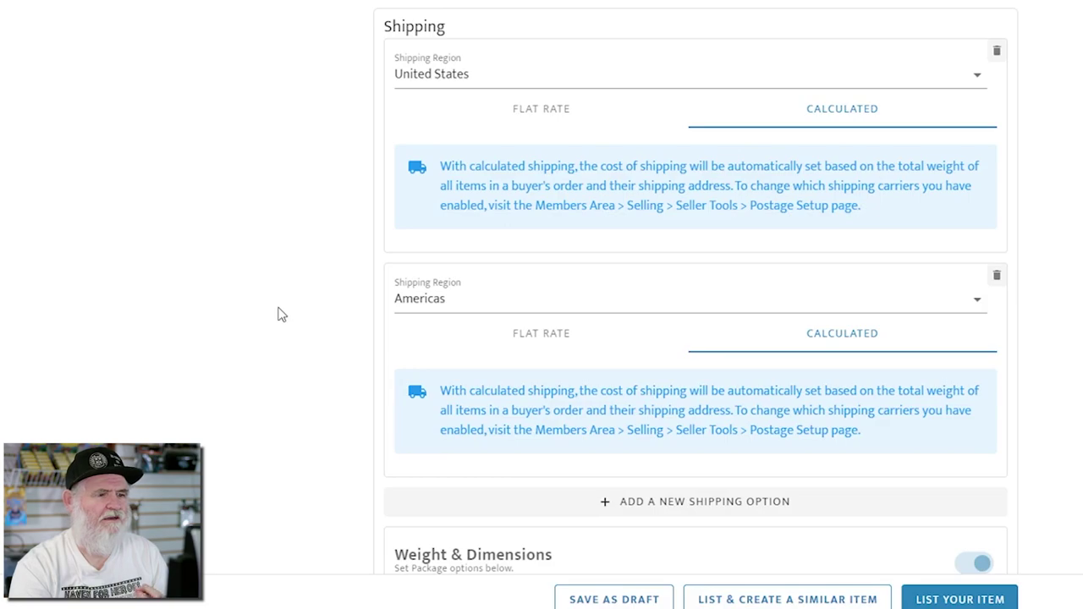
{"action": "scroll", "coordinate": [280, 314], "scroll_direction": "down", "scroll_amount": 3}
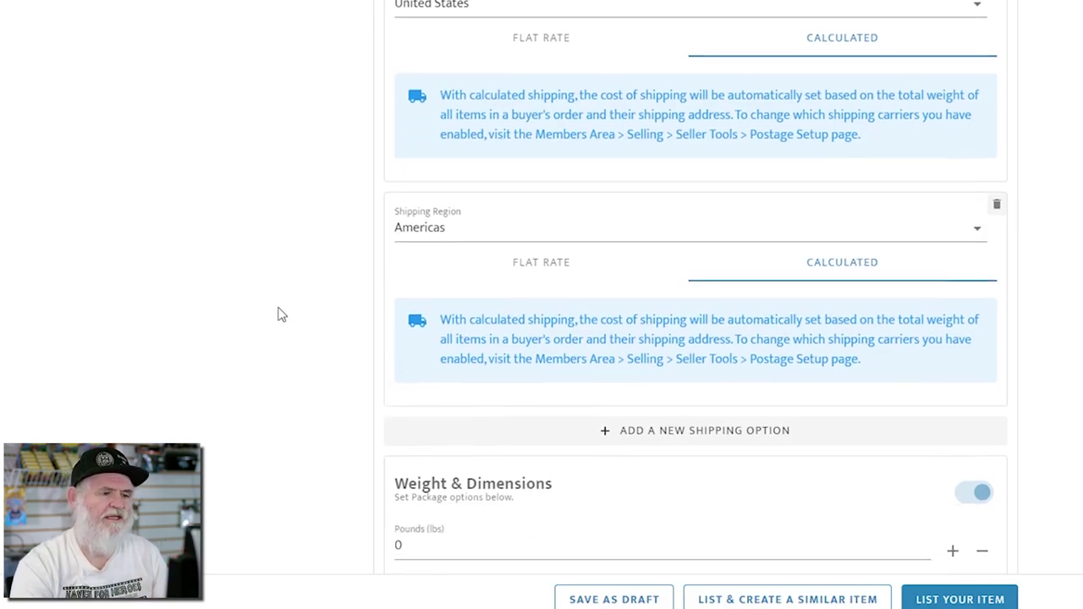
{"action": "left_click", "coordinate": [410, 429]}
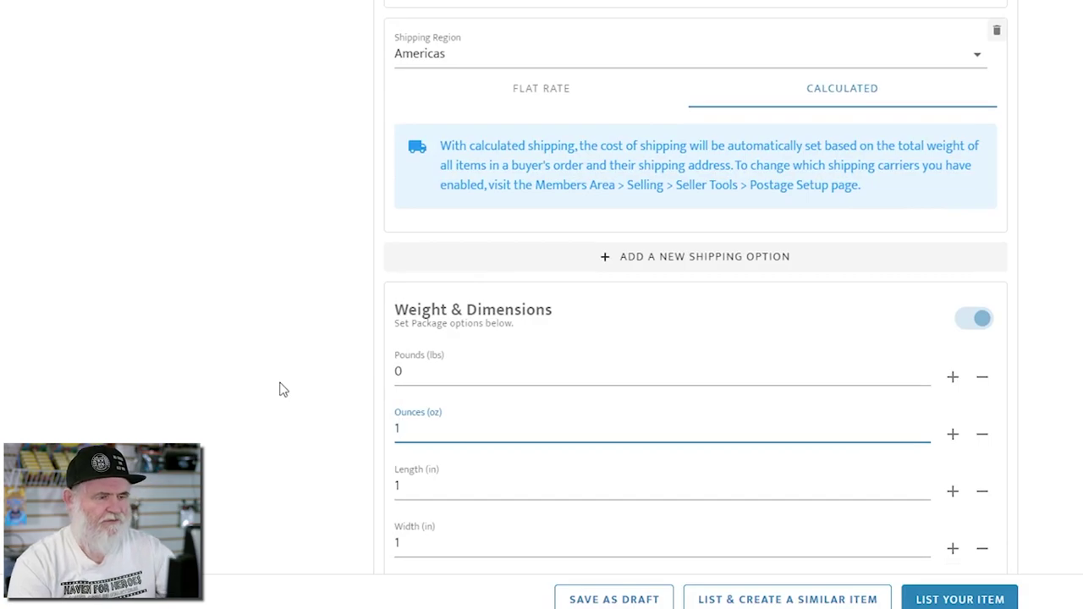
{"action": "scroll", "coordinate": [347, 383], "scroll_direction": "down", "scroll_amount": 1}
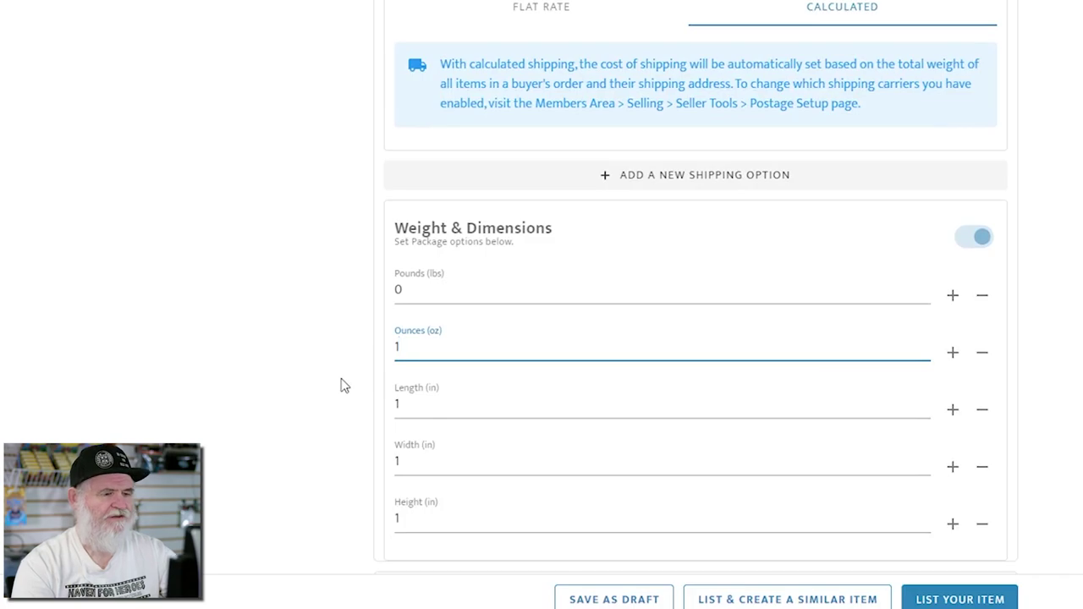
{"action": "type", "text": "5"}
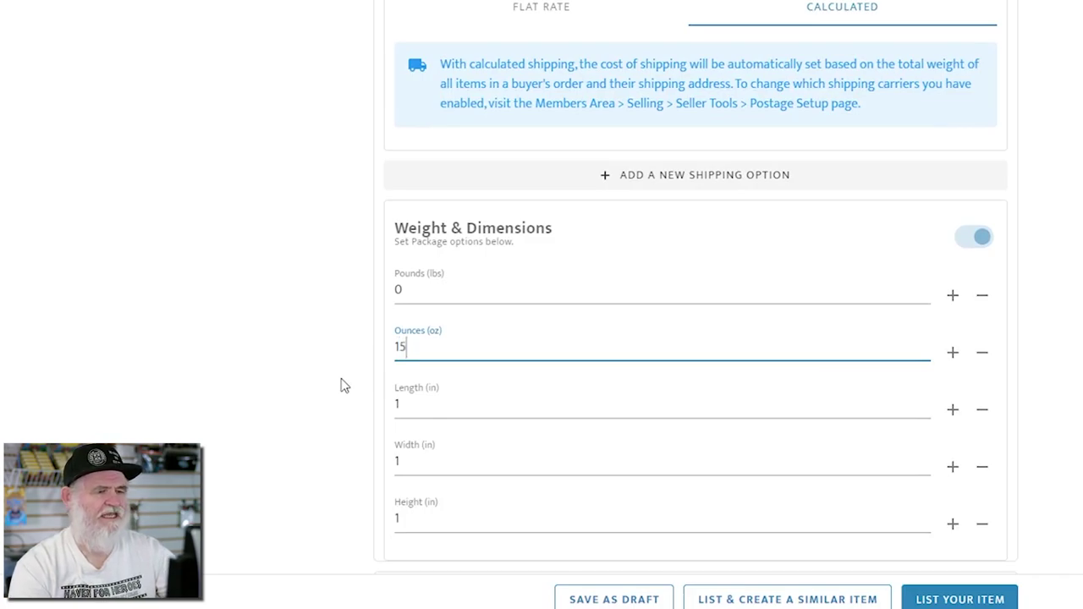
- Set the package length to 14 inches and the width to 10 inches
{"action": "left_click", "coordinate": [411, 409]}
{"action": "type", "text": "4"}
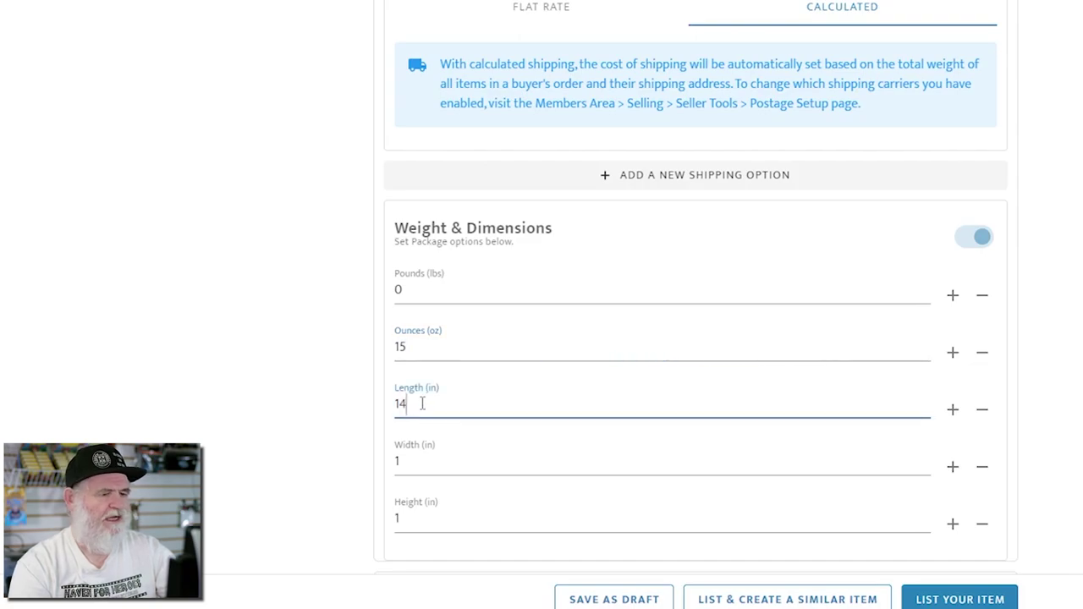
{"action": "scroll", "coordinate": [419, 398], "scroll_direction": "down", "scroll_amount": 2}
{"action": "left_click", "coordinate": [423, 348]}
{"action": "type", "text": "0"}
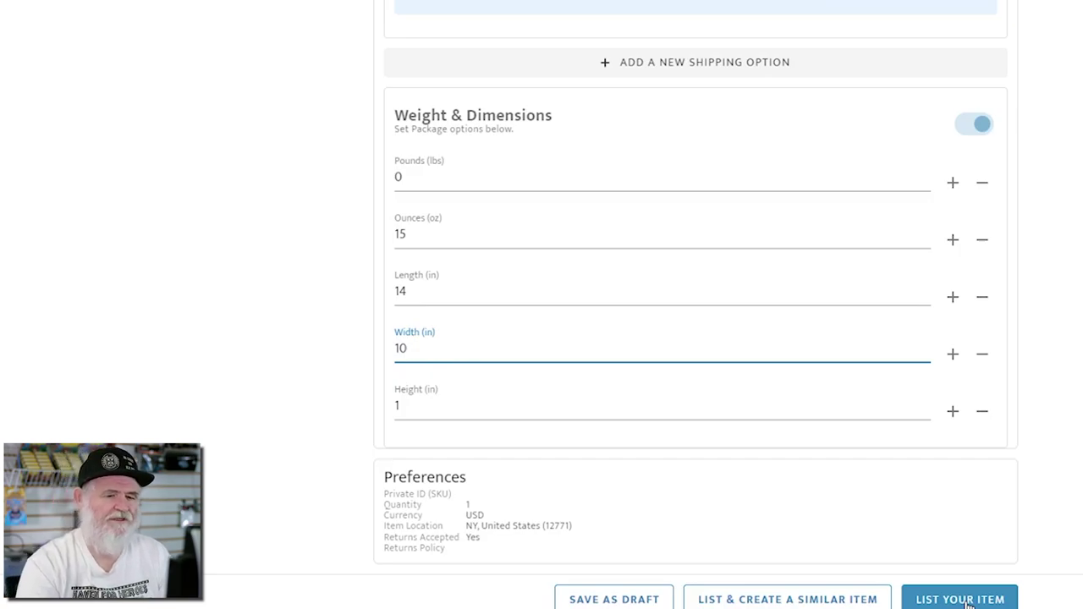
- Publish the current listing and photograph the Future State: Gotham comic's cover for the next one, accepting the shot
{"action": "left_click", "coordinate": [968, 603]}
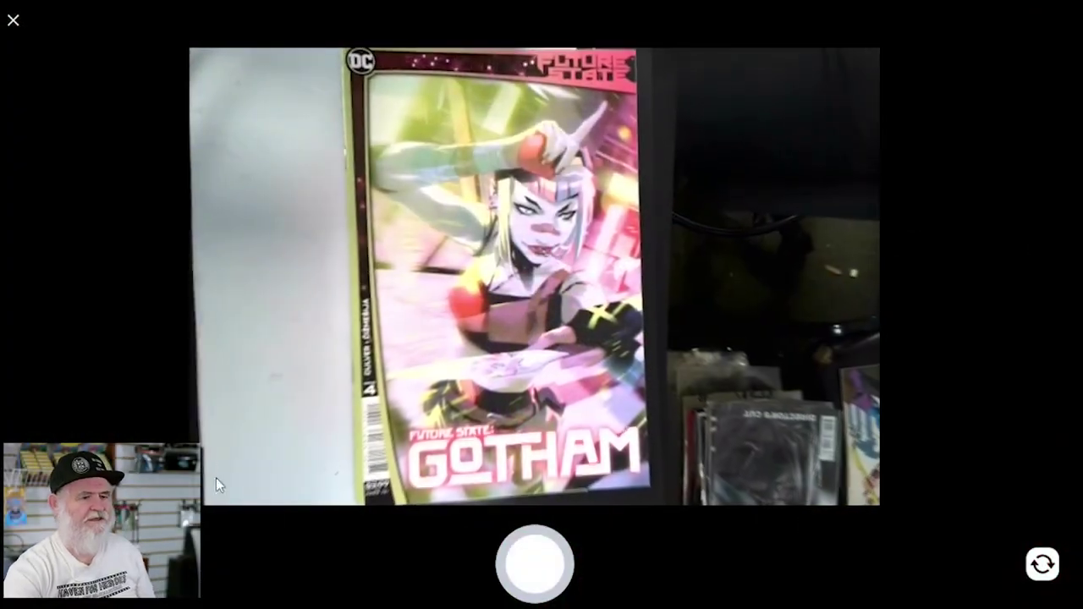
{"action": "left_click", "coordinate": [534, 564]}
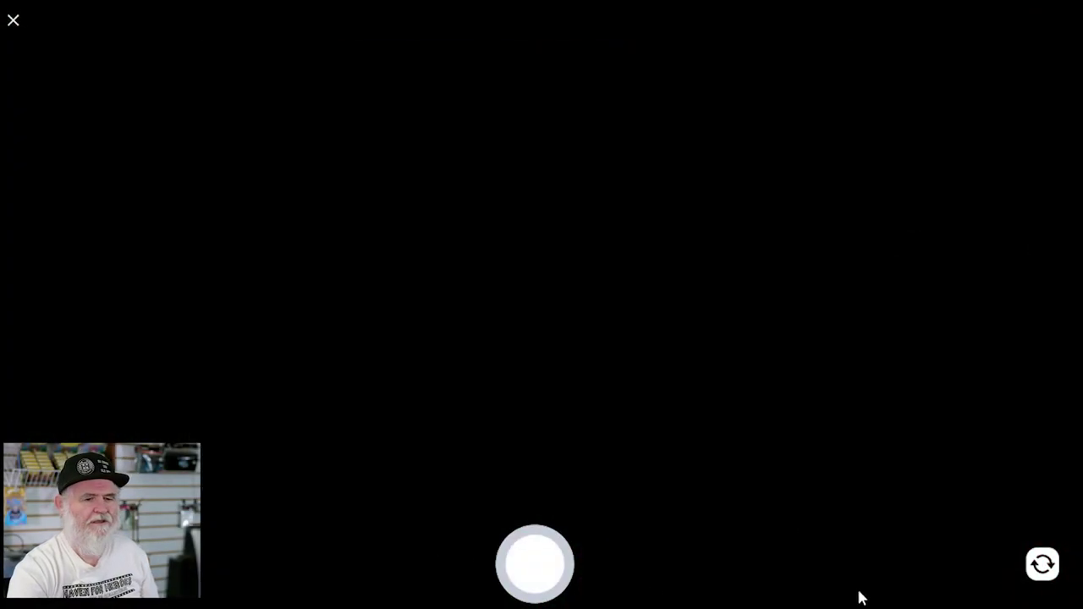
{"action": "left_click", "coordinate": [1041, 565]}
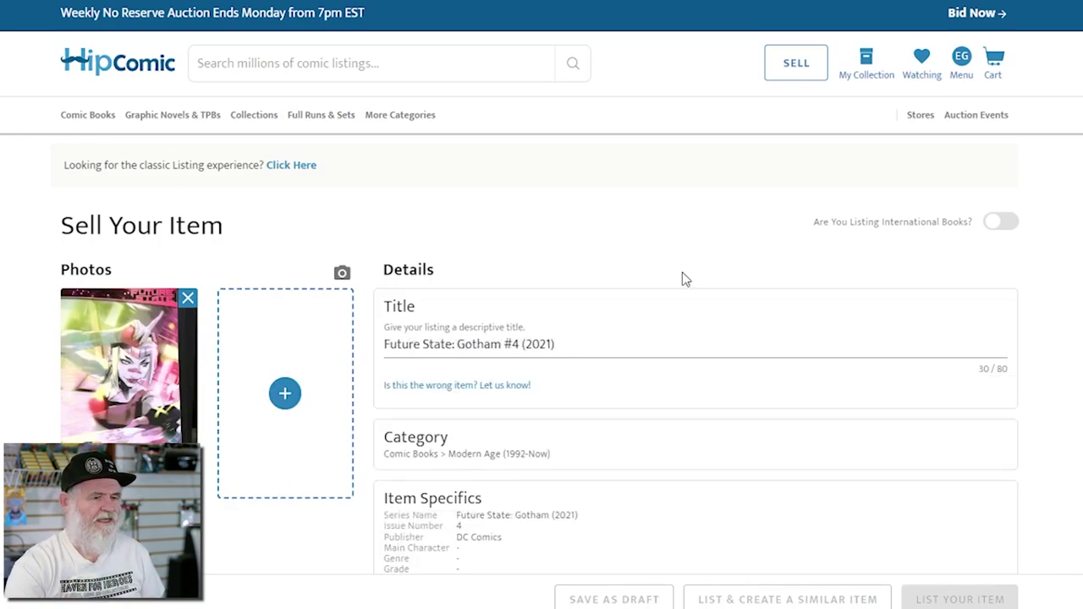
- Append "connecting variant" to the listing title after "Future State: Gotham #4 (2021)"
{"action": "scroll", "coordinate": [666, 288], "scroll_direction": "down", "scroll_amount": 1}
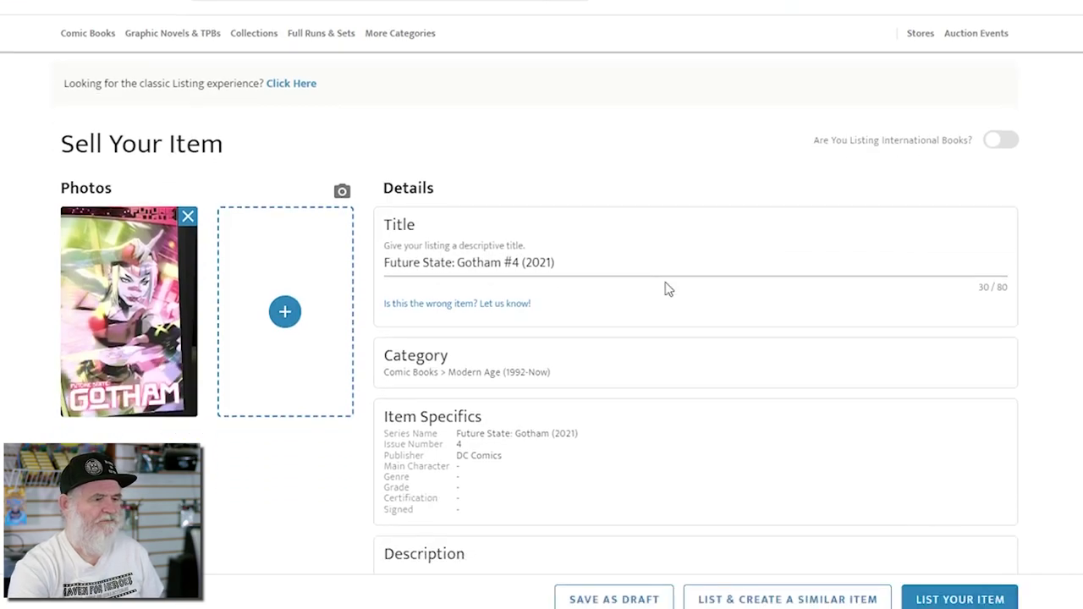
{"action": "left_click", "coordinate": [597, 263]}
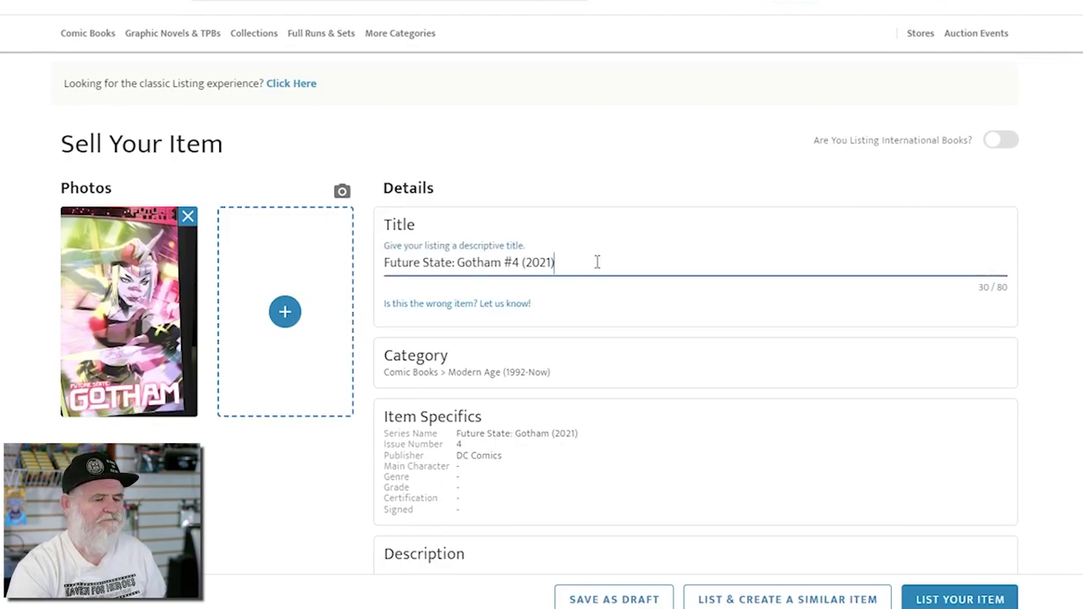
{"action": "type", "text": "co"}
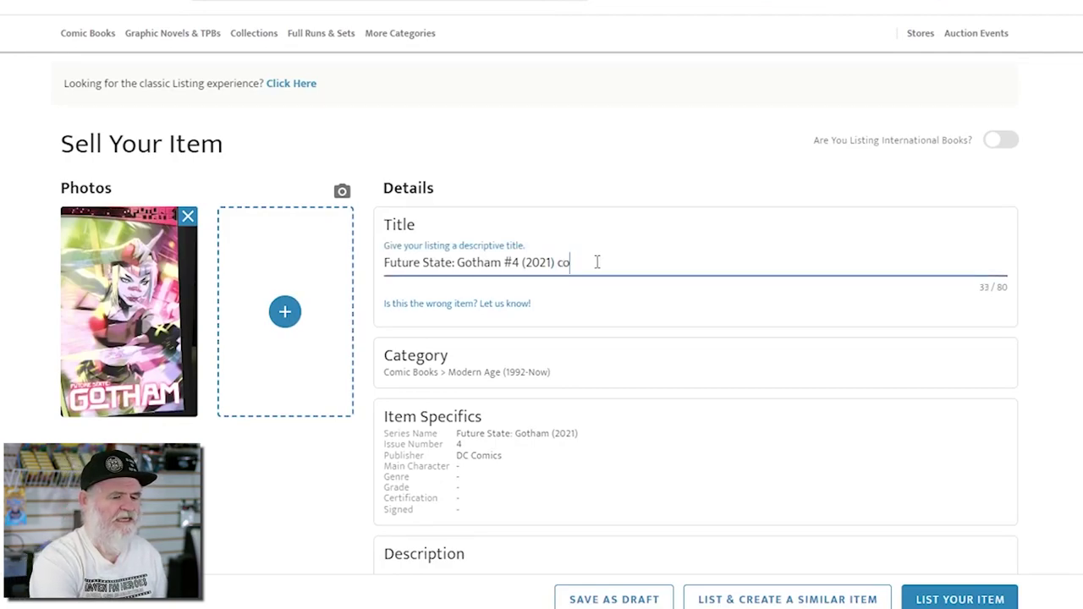
{"action": "type", "text": "nne"}
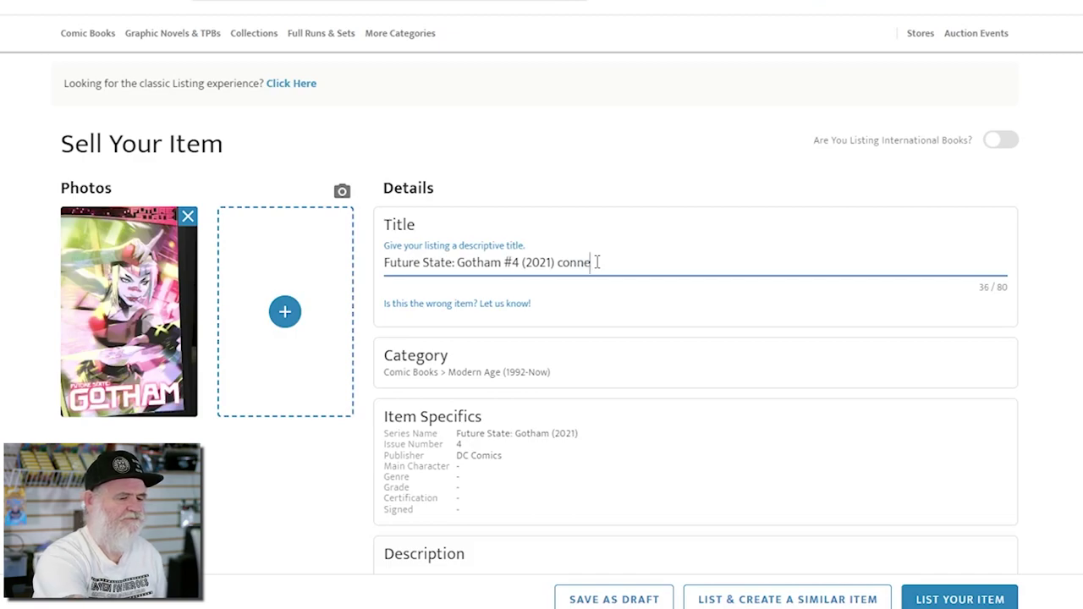
{"action": "type", "text": "ctin"}
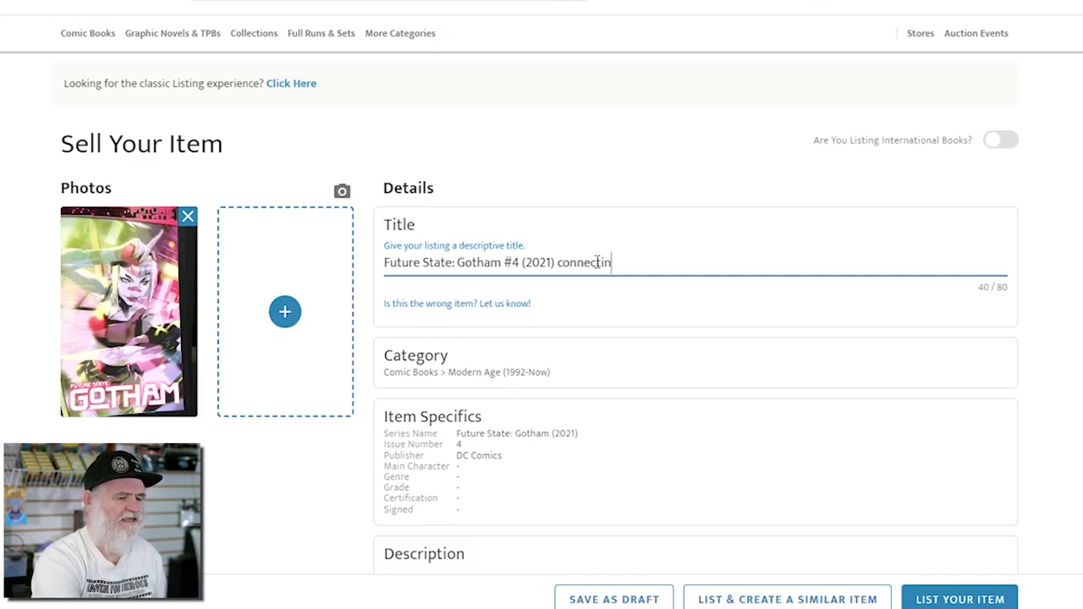
{"action": "type", "text": "g var"}
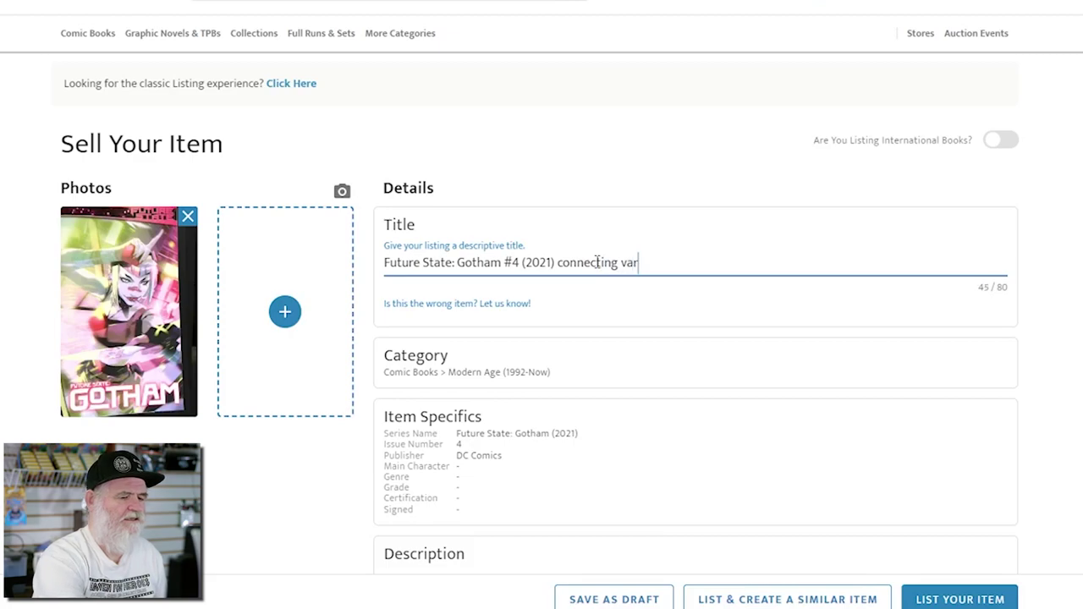
{"action": "type", "text": "iat"}
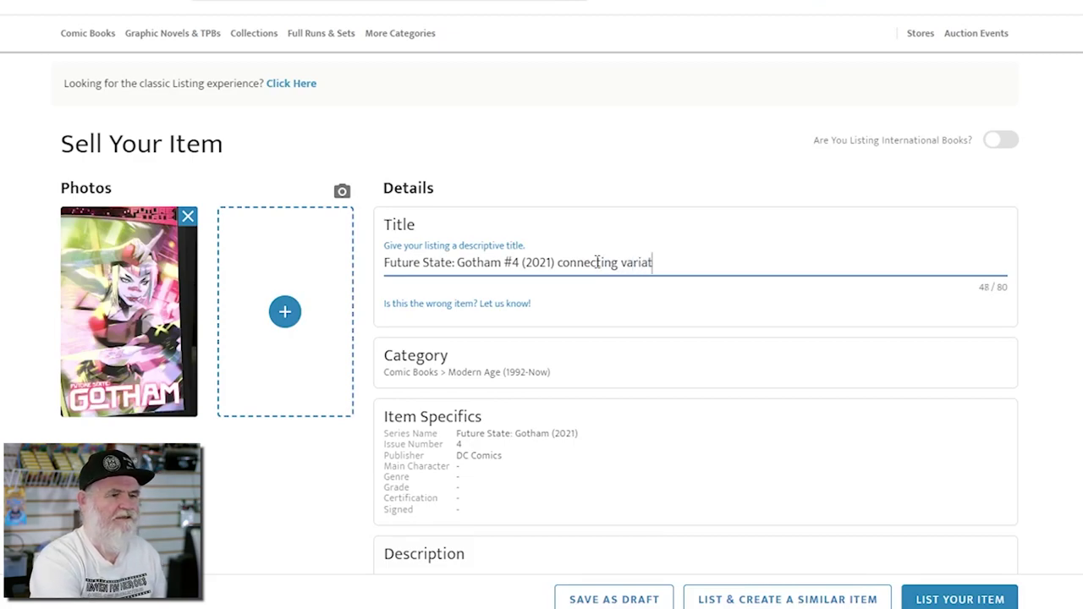
{"action": "key", "text": "BackSpace"}
{"action": "type", "text": "n"}
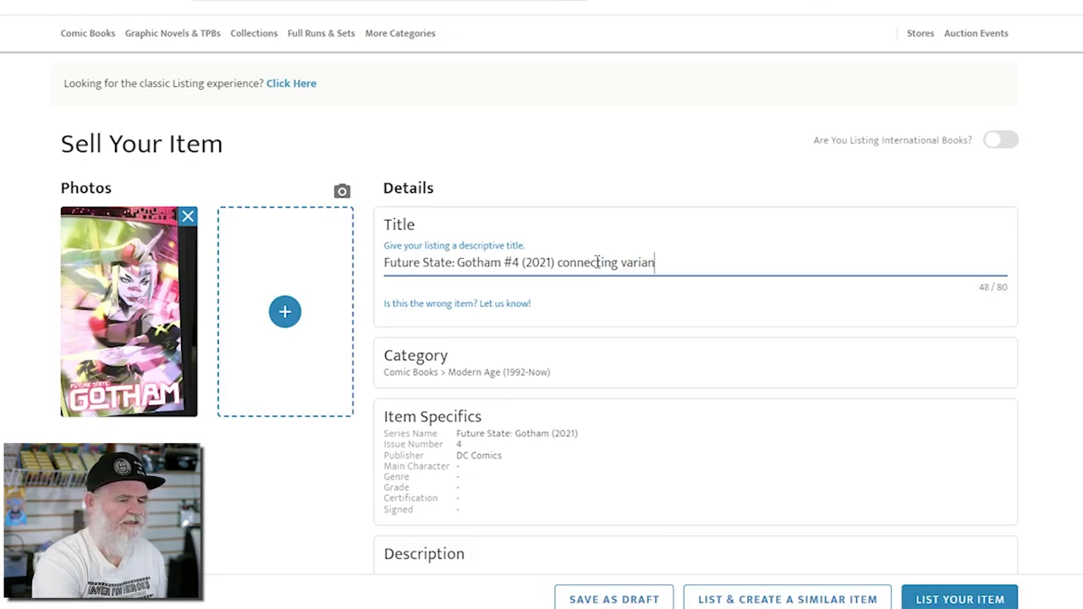
{"action": "type", "text": "t"}
- Apply the NM/MT grade with its $5.00 price from the HipValue Guide to the Gotham listing
{"action": "scroll", "coordinate": [602, 271], "scroll_direction": "down", "scroll_amount": 2}
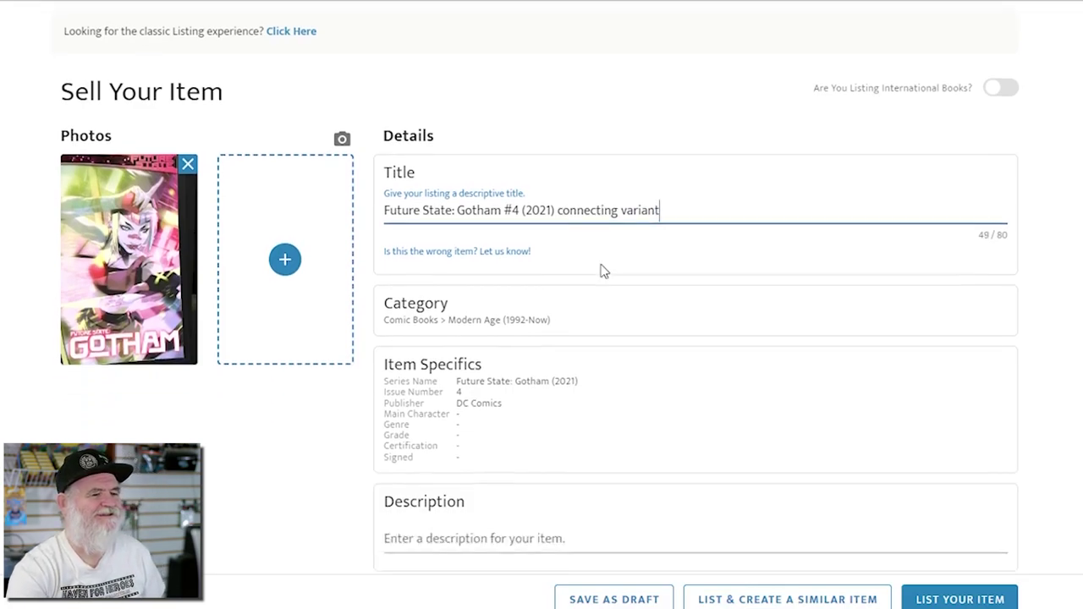
{"action": "scroll", "coordinate": [562, 308], "scroll_direction": "down", "scroll_amount": 2}
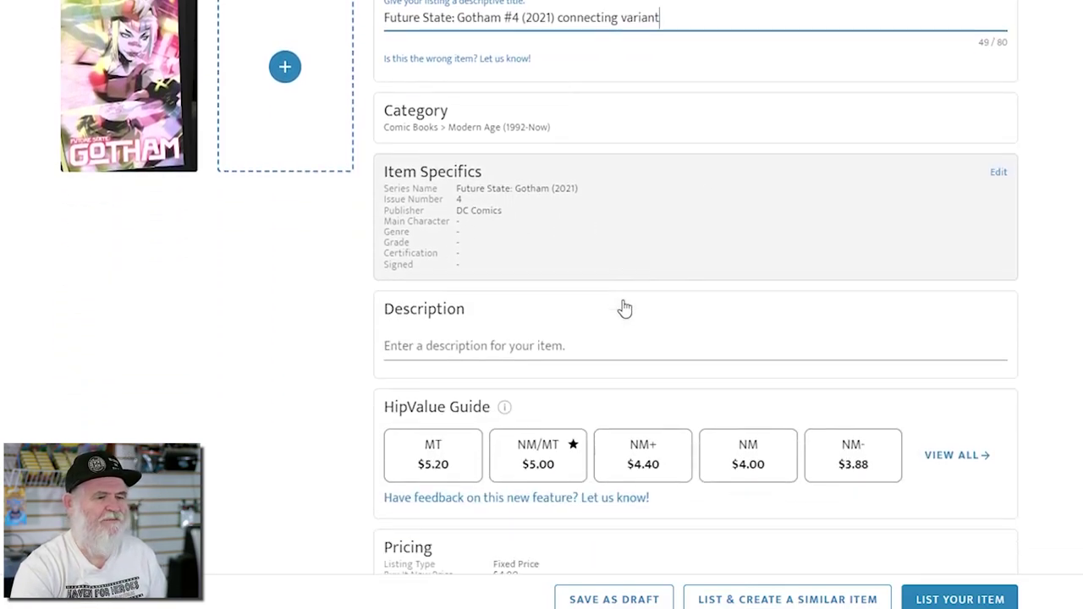
{"action": "scroll", "coordinate": [519, 330], "scroll_direction": "down", "scroll_amount": 2}
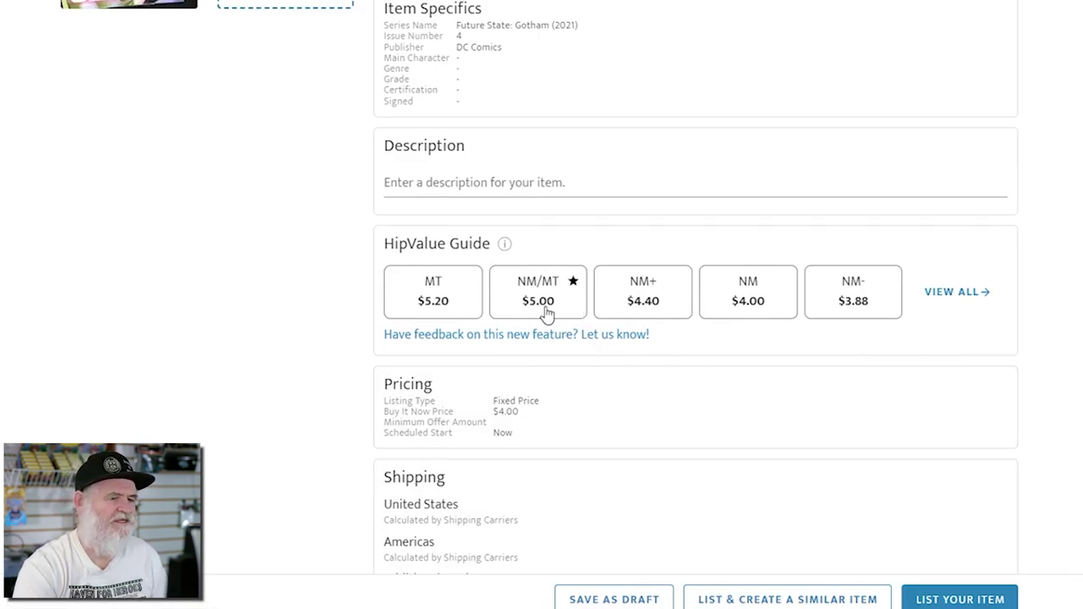
{"action": "left_click", "coordinate": [545, 312]}
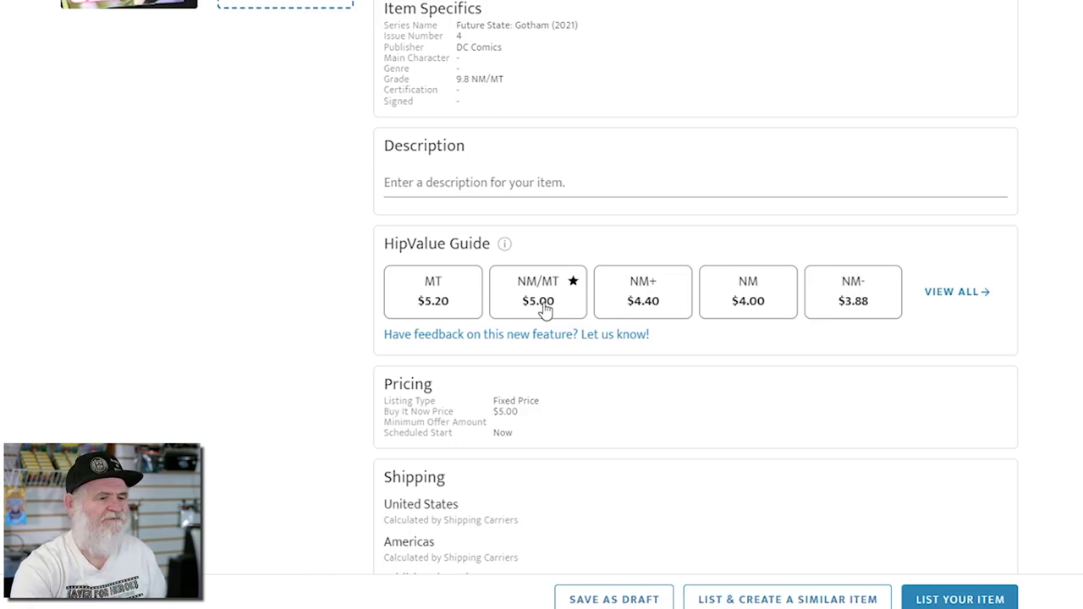
- Open the listing's preferences for editing and set the quantity to 4
{"action": "scroll", "coordinate": [597, 381], "scroll_direction": "down", "scroll_amount": 2}
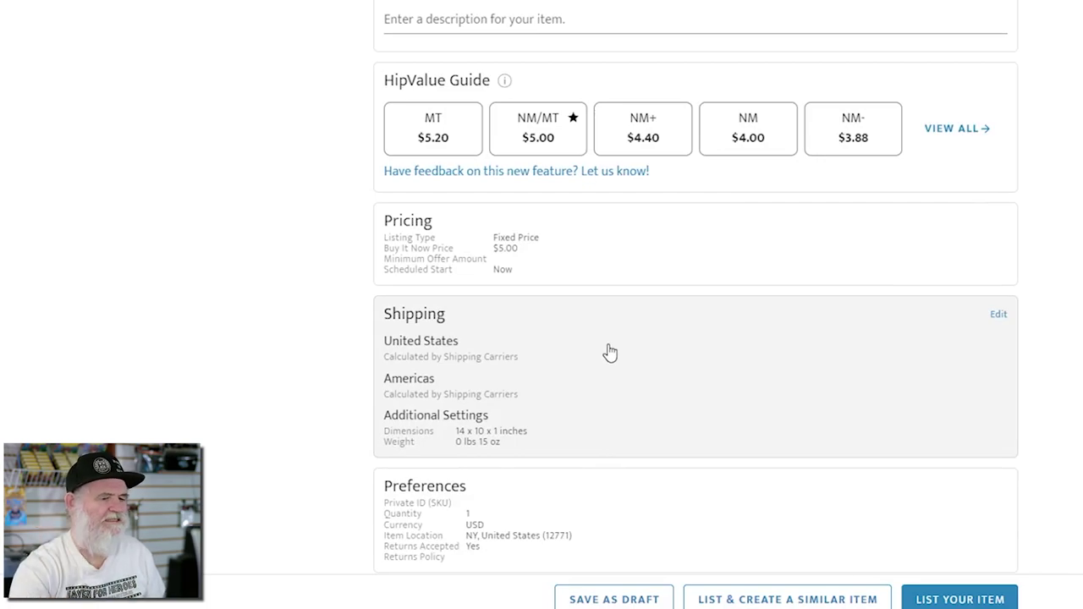
{"action": "scroll", "coordinate": [610, 355], "scroll_direction": "down", "scroll_amount": 1}
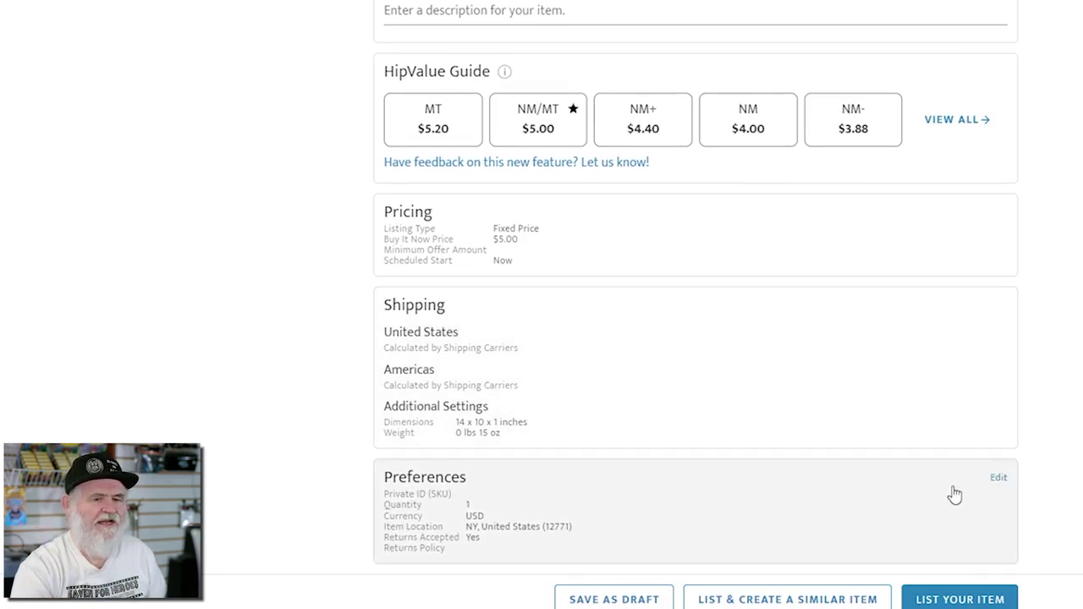
{"action": "left_click", "coordinate": [750, 494]}
{"action": "scroll", "coordinate": [720, 449], "scroll_direction": "down", "scroll_amount": 5}
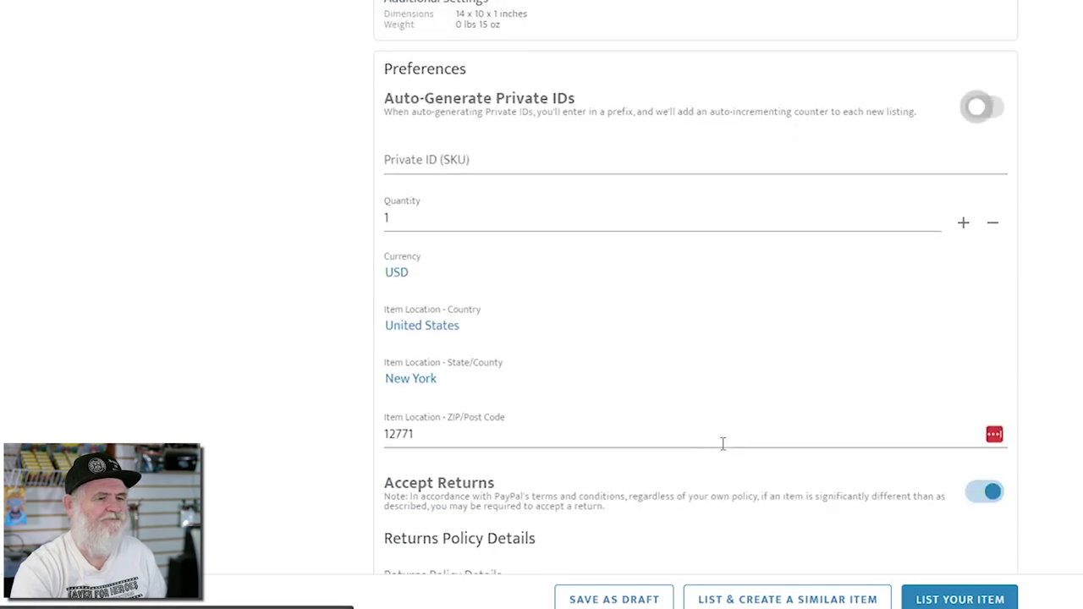
{"action": "double_click", "coordinate": [391, 218]}
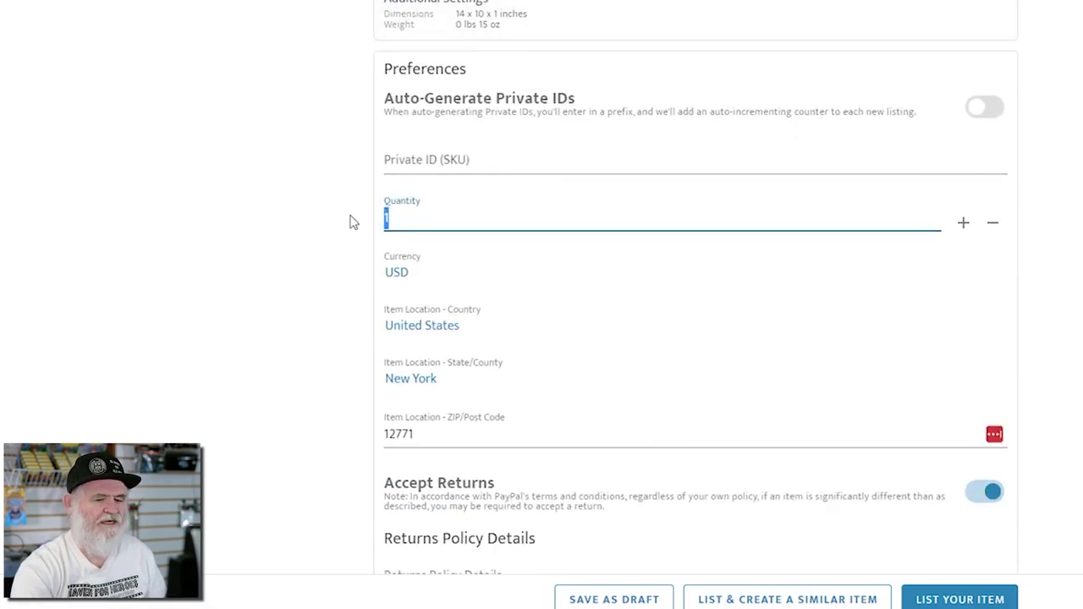
{"action": "type", "text": "4"}
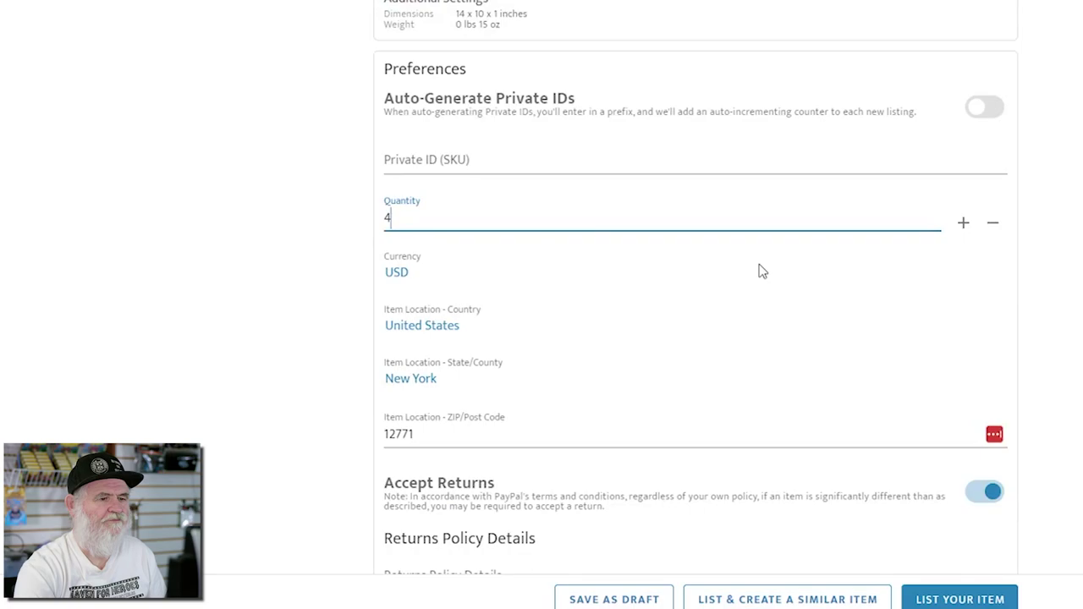
{"action": "scroll", "coordinate": [759, 271], "scroll_direction": "down", "scroll_amount": 1}
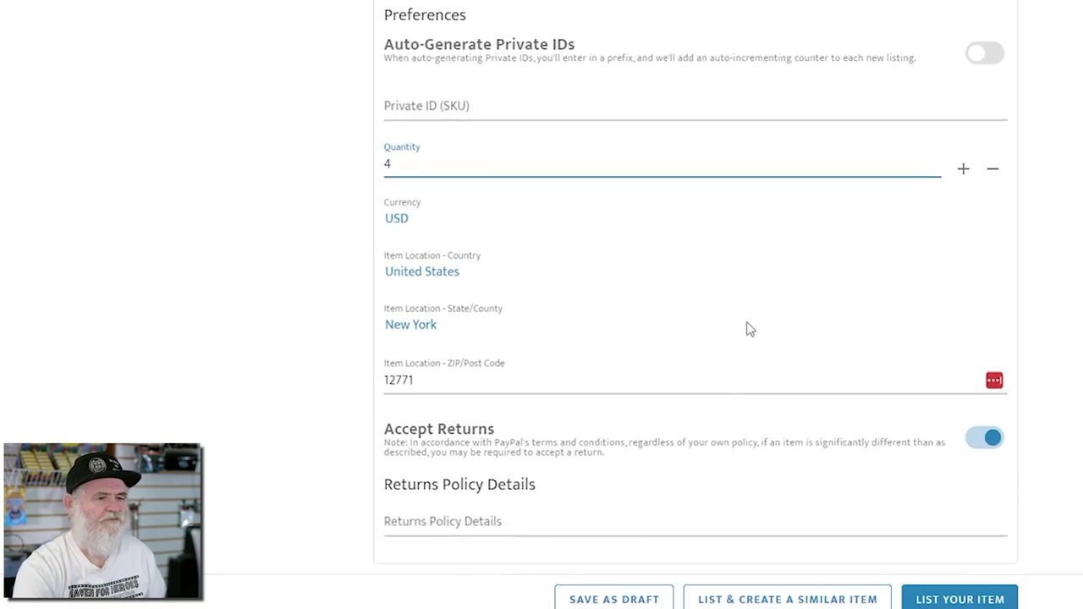
- Publish the Gotham listing and photograph the Future State: Superman: Worlds of War 1 cover for a new listing, accepting the shot
{"action": "left_click", "coordinate": [956, 601]}
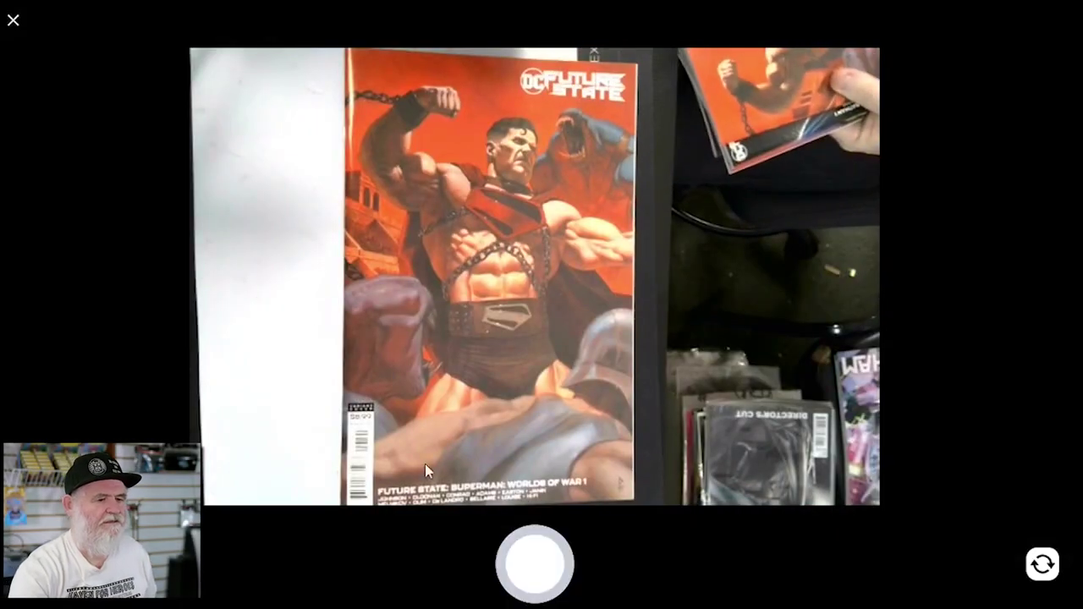
{"action": "left_click", "coordinate": [537, 561]}
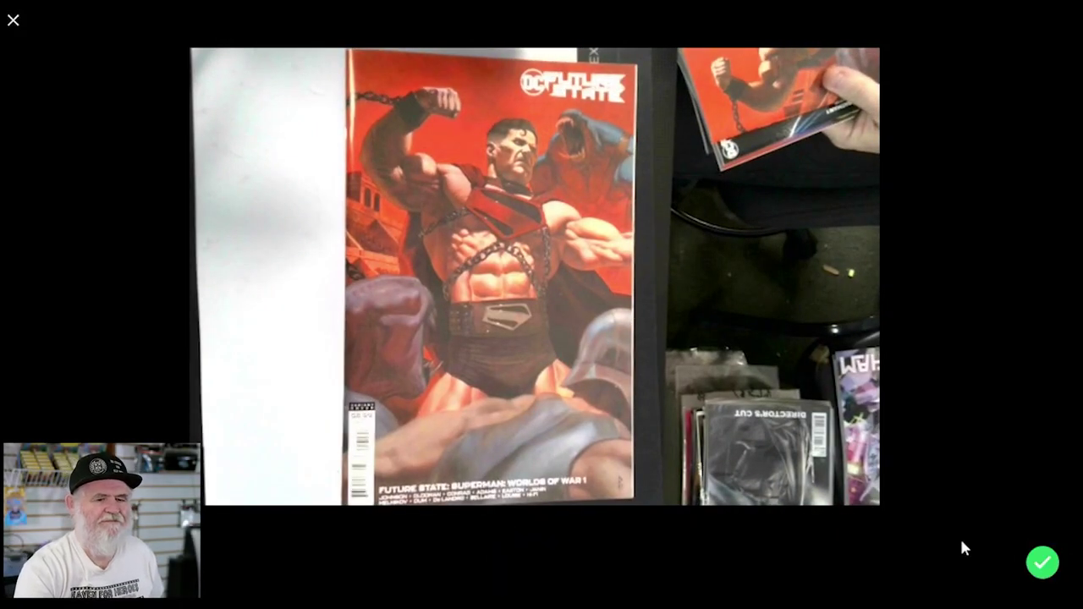
{"action": "left_click", "coordinate": [1043, 563]}
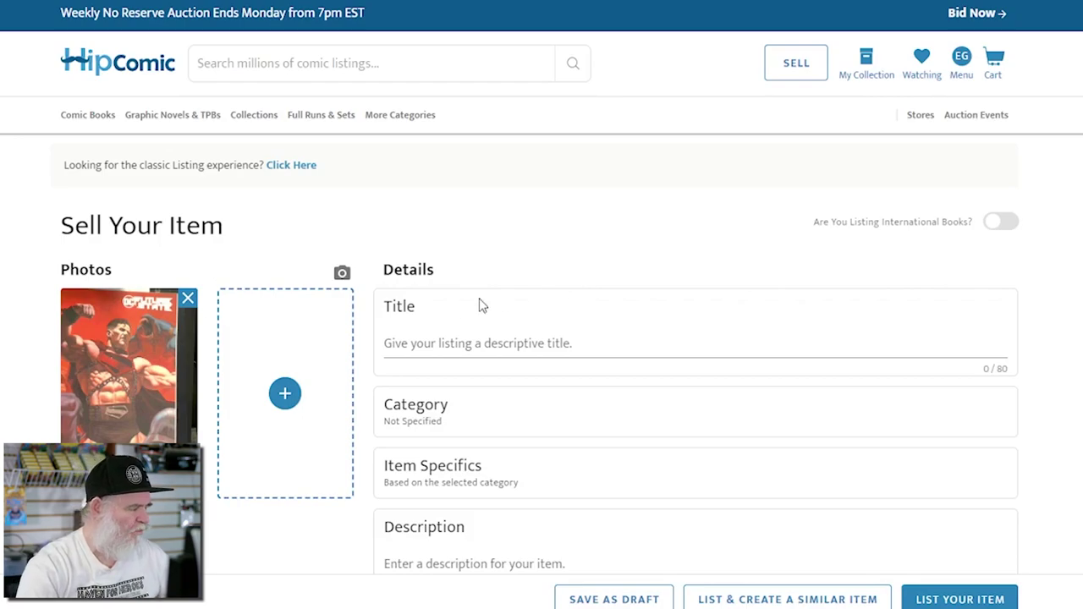
- Title the new listing "FUTURE STATE: SUPERMAN: WORLD OF WAR #1 VARIANT COVER"
{"action": "left_click", "coordinate": [456, 343]}
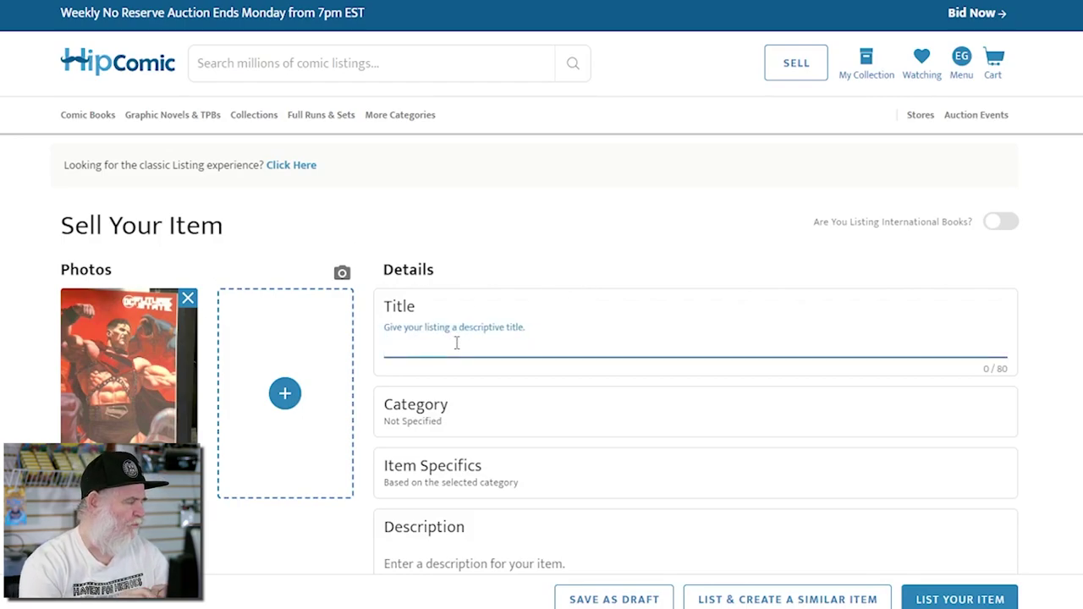
{"action": "type", "text": "FUTURE STATE: SUPERMAN"}
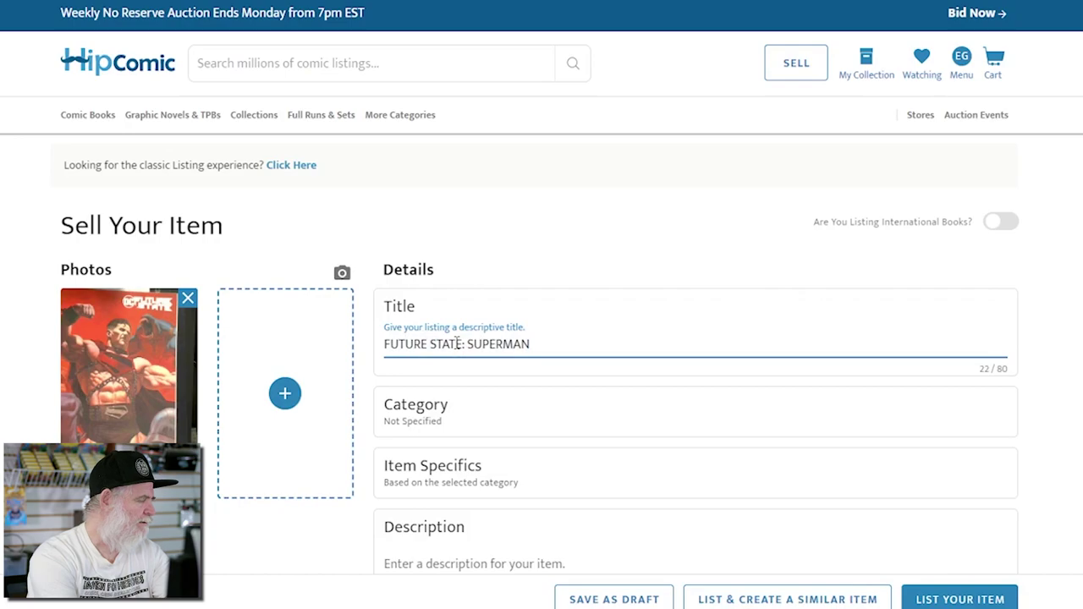
{"action": "type", "text": ": WORL"}
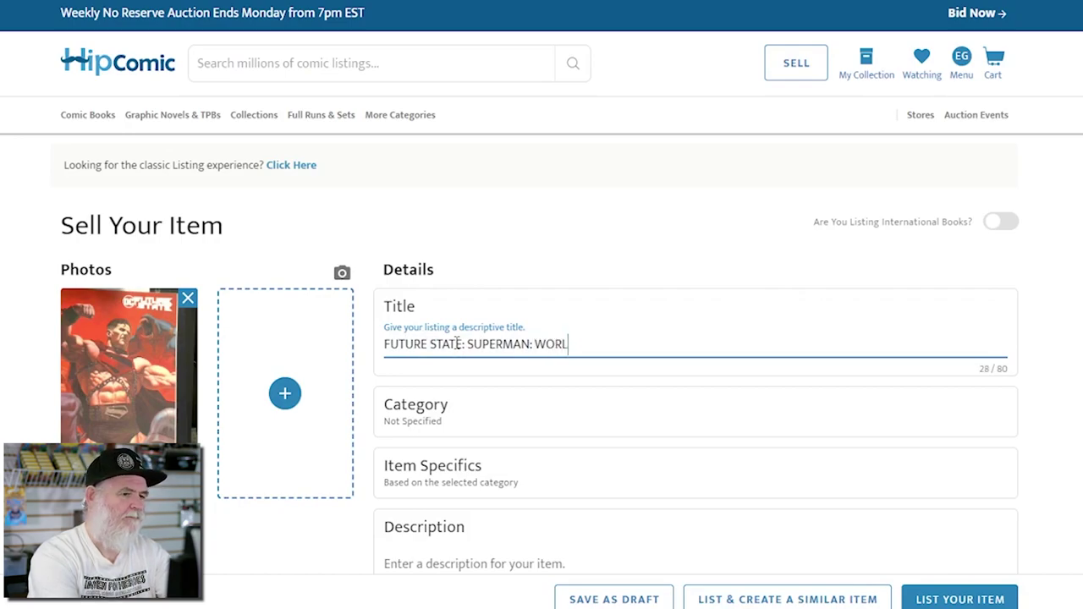
{"action": "type", "text": "D OF W"}
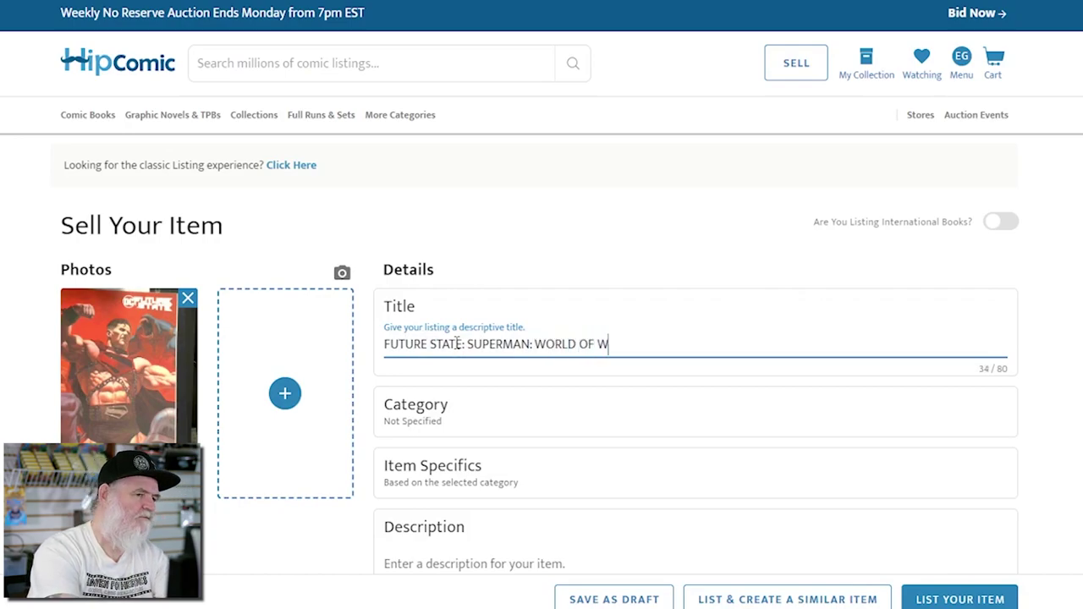
{"action": "type", "text": "AR #1"}
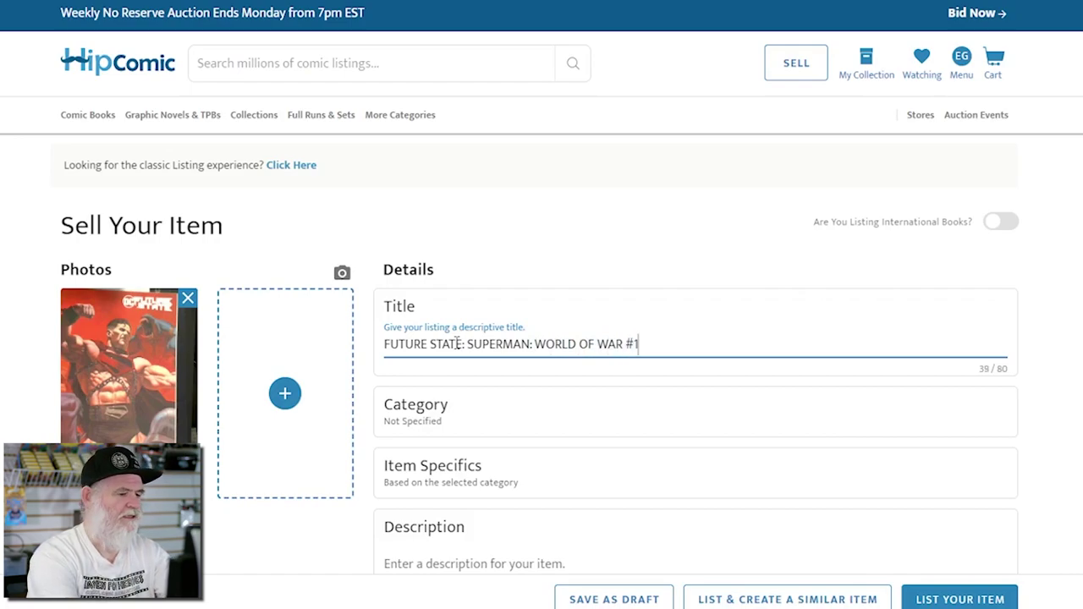
{"action": "type", "text": " VAR"}
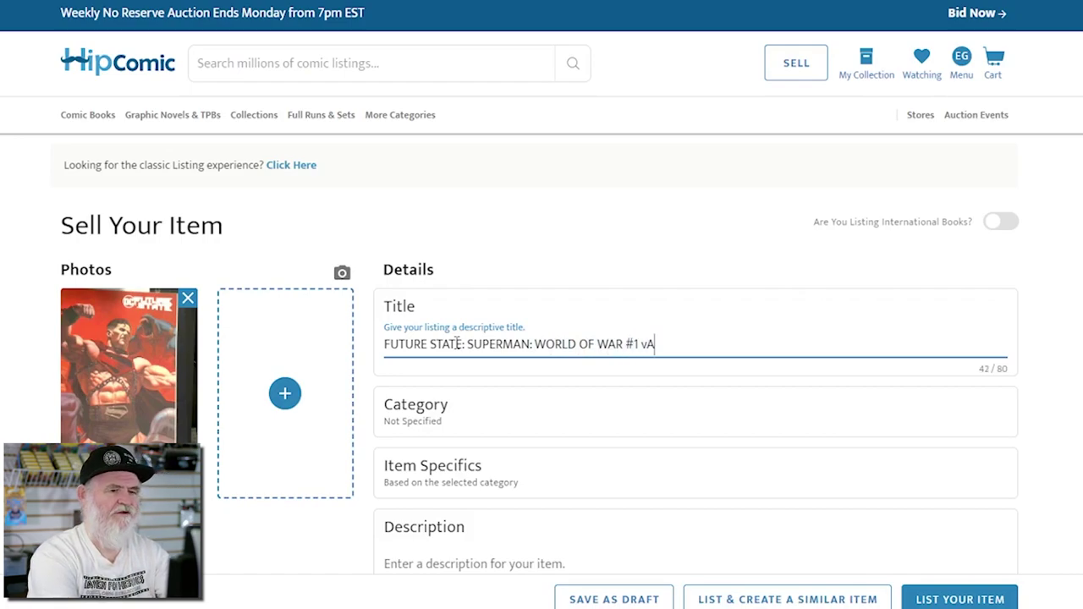
{"action": "key", "text": "BackSpace"}
{"action": "key", "text": "BackSpace"}
{"action": "key", "text": "BackSpace"}
{"action": "type", "text": "A"}
{"action": "key", "text": "BackSpace"}
{"action": "type", "text": "VE"}
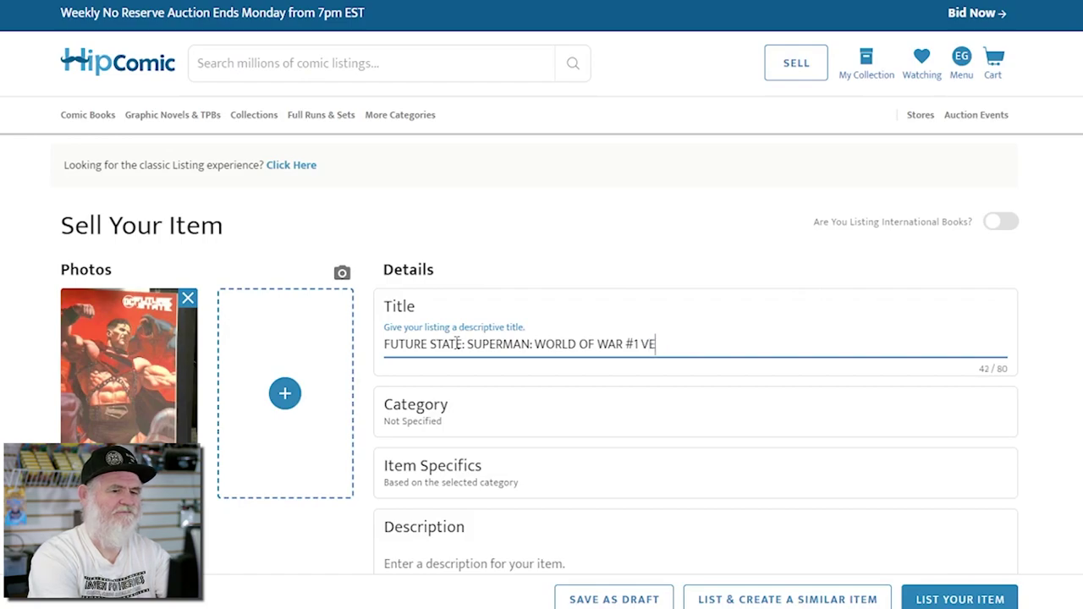
{"action": "key", "text": "BackSpace"}
{"action": "type", "text": "ARIANT"}
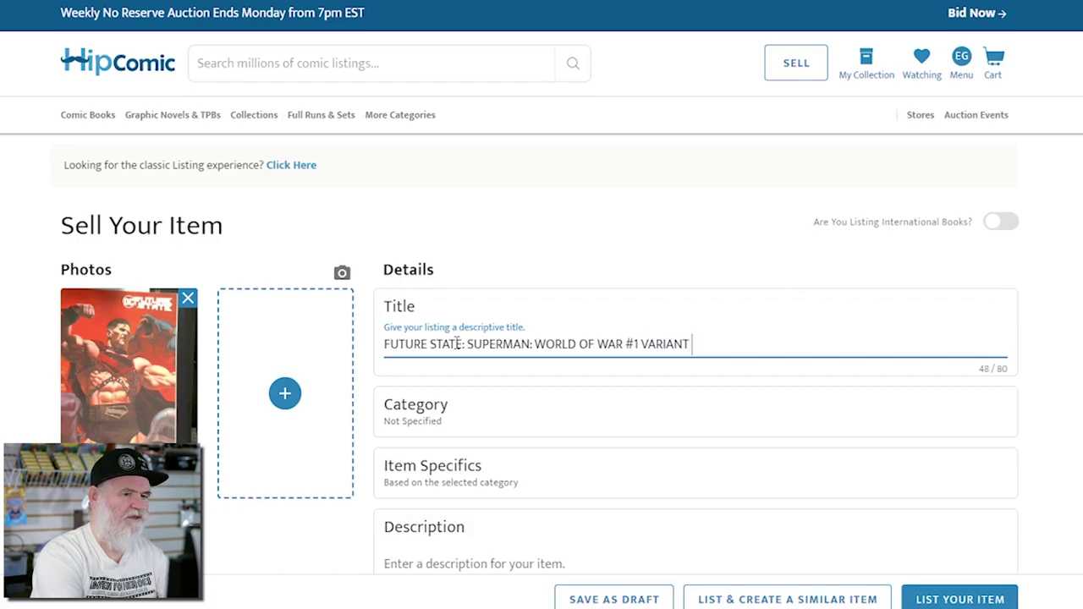
{"action": "type", "text": " COVER"}
{"action": "key", "text": "Tab"}
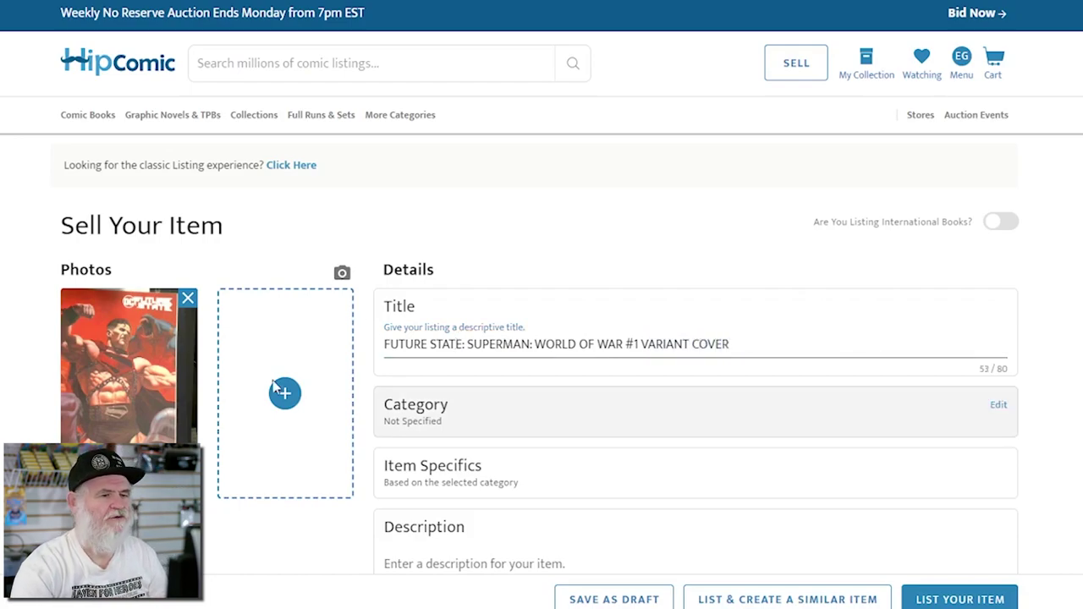
- Set the listing's category to Comic Books > Modern Age (1992-Now)
{"action": "left_click", "coordinate": [583, 428]}
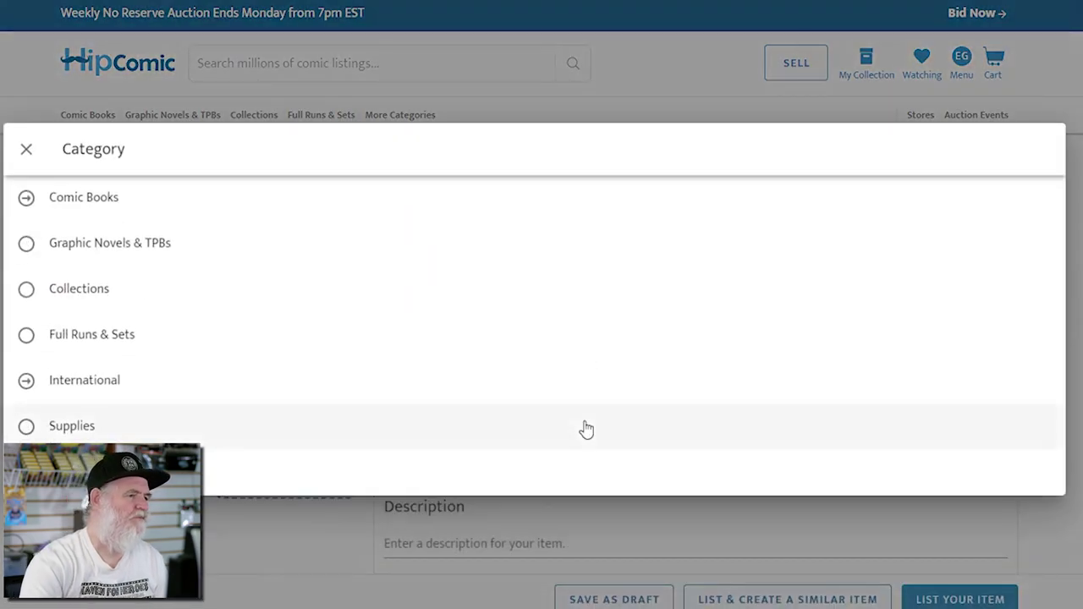
{"action": "left_click", "coordinate": [89, 198]}
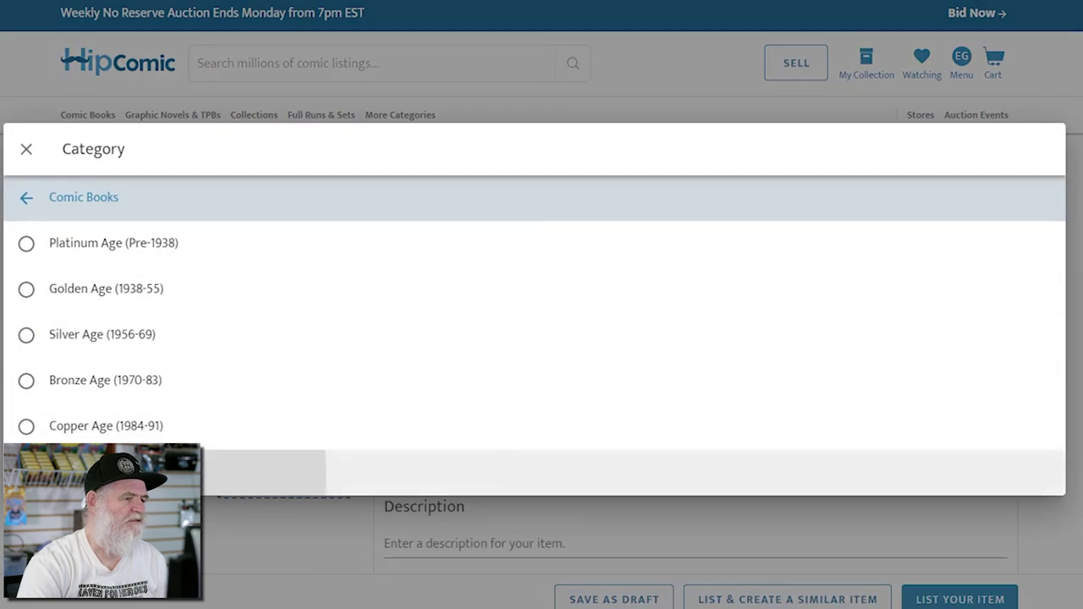
{"action": "left_click", "coordinate": [254, 471]}
- Open the item specifics for editing and copy the full listing title into the series name
{"action": "scroll", "coordinate": [325, 442], "scroll_direction": "down", "scroll_amount": 3}
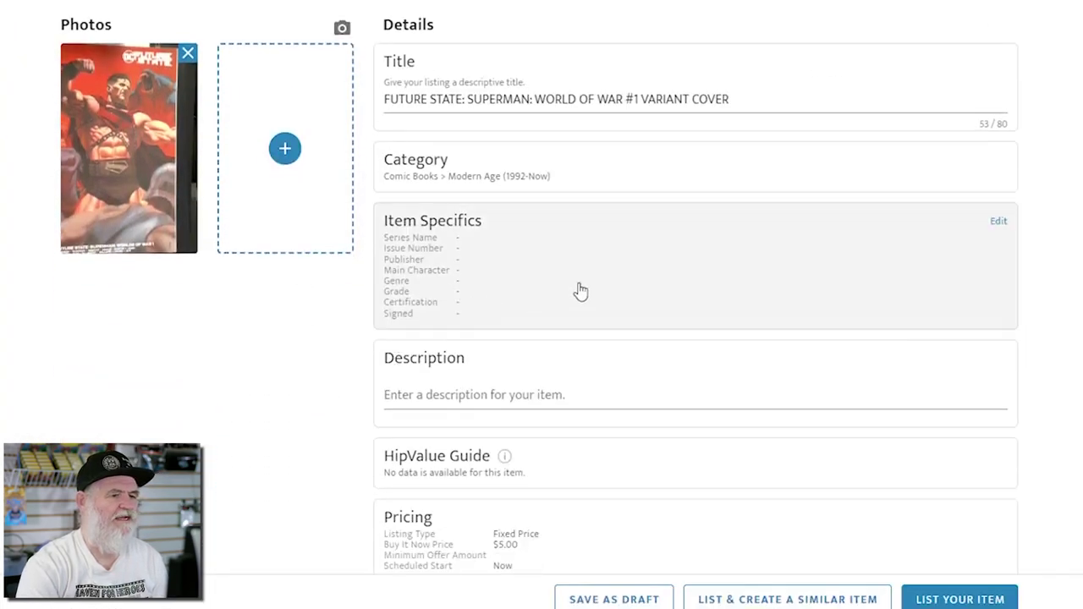
{"action": "left_click", "coordinate": [531, 263]}
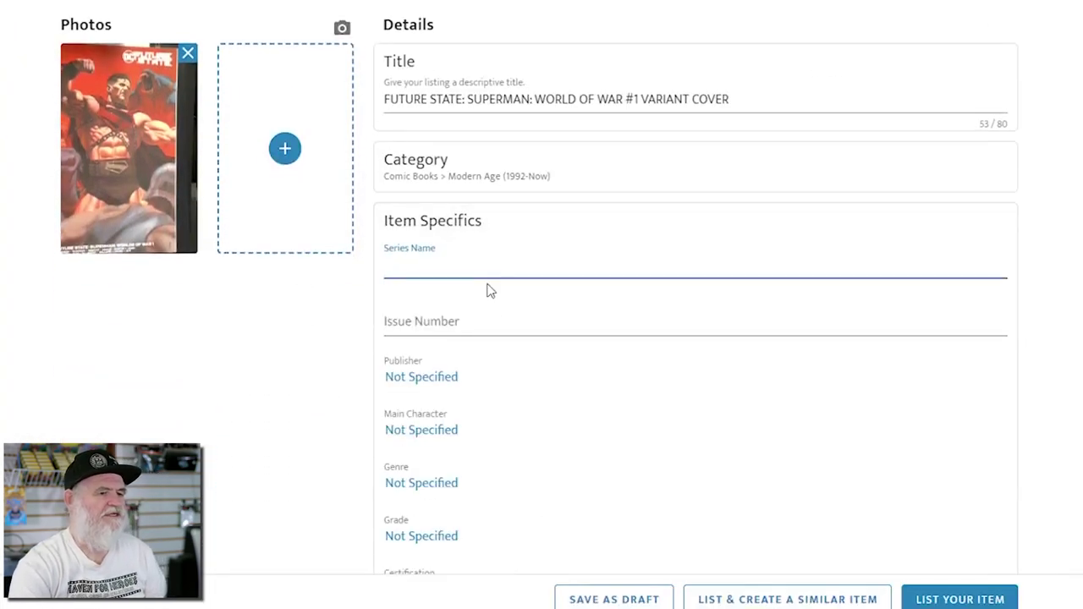
{"action": "left_click_drag", "start_coordinate": [754, 99], "coordinate": [322, 92]}
{"action": "right_click", "coordinate": [449, 102]}
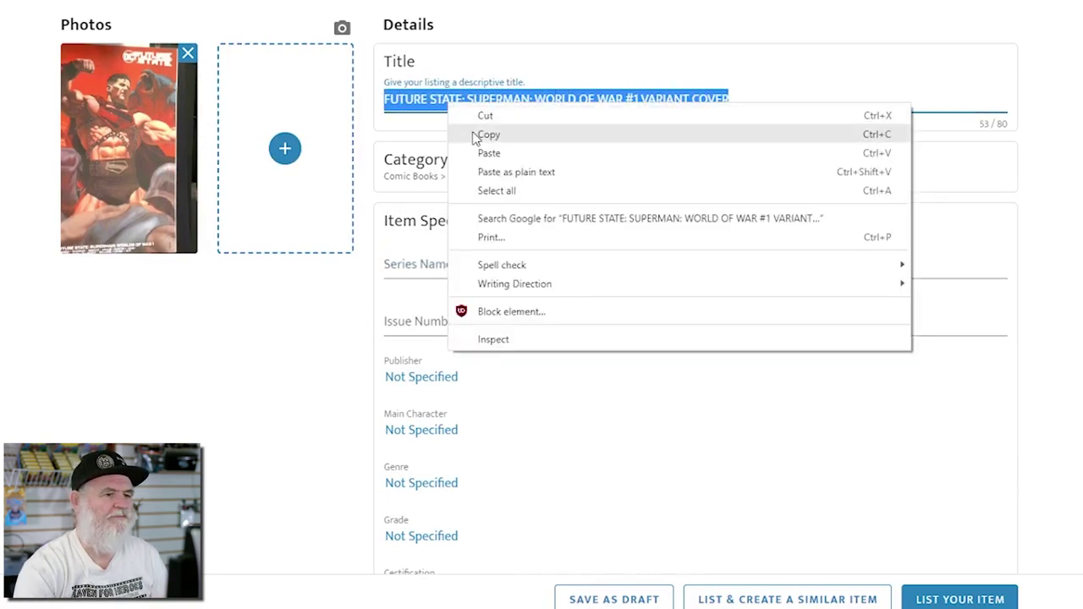
{"action": "left_click", "coordinate": [471, 133]}
{"action": "left_click", "coordinate": [462, 267]}
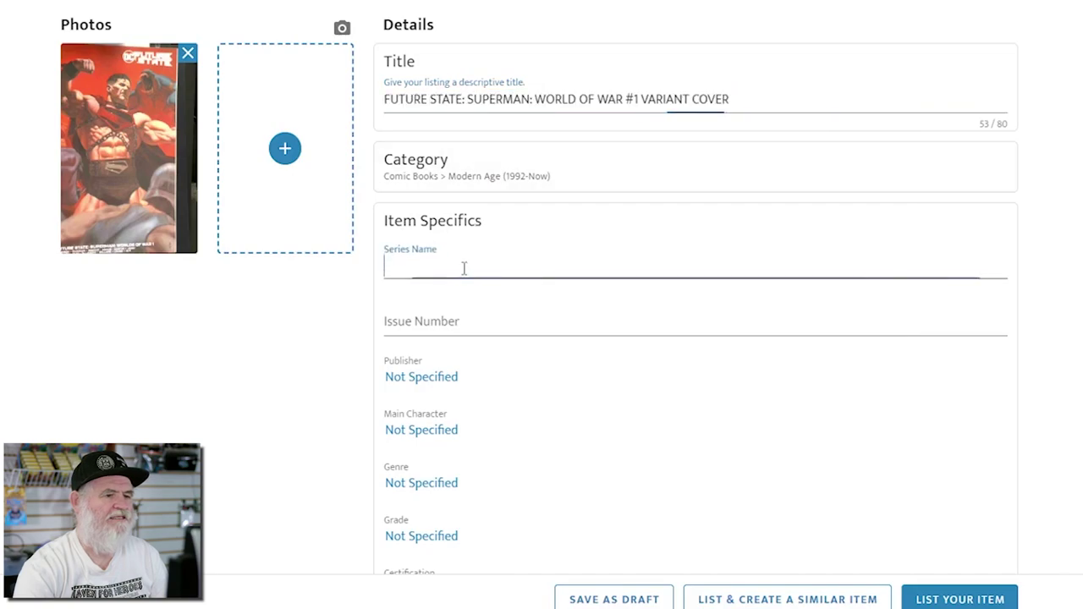
{"action": "right_click", "coordinate": [462, 269]}
{"action": "left_click", "coordinate": [505, 366]}
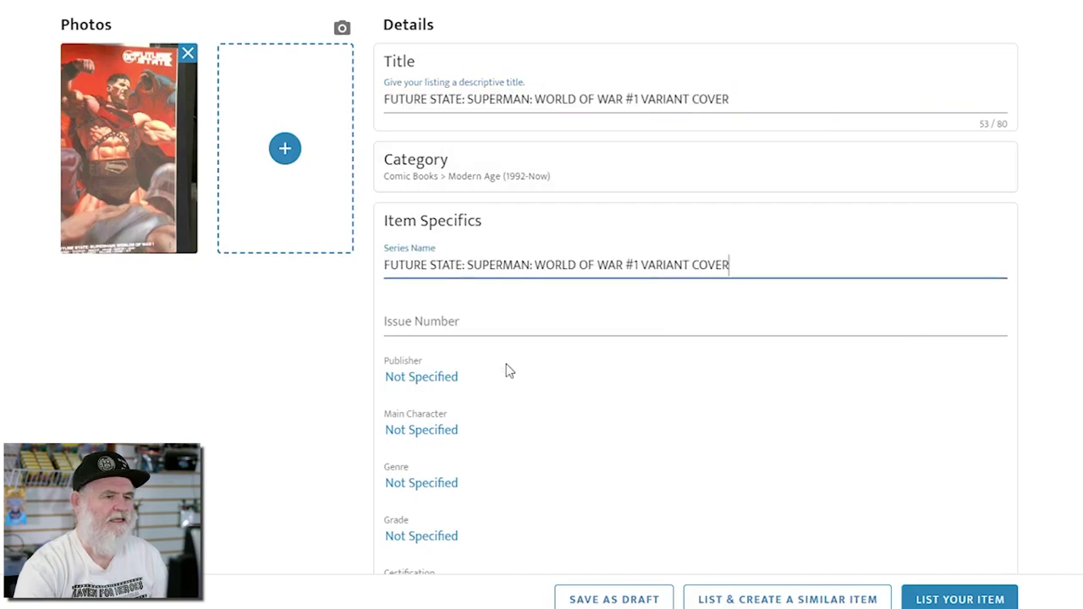
- Set the issue number to 1 and remove "#1" and "VARIANT COVER" from the series name
{"action": "left_click", "coordinate": [503, 321]}
{"action": "type", "text": "1"}
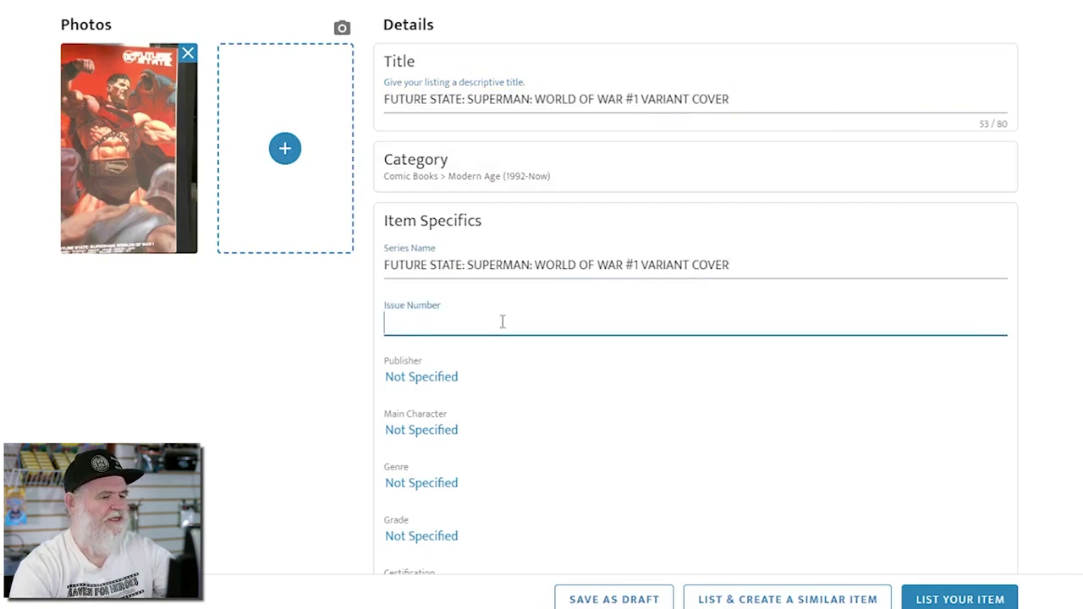
{"action": "left_click_drag", "start_coordinate": [639, 267], "coordinate": [625, 267]}
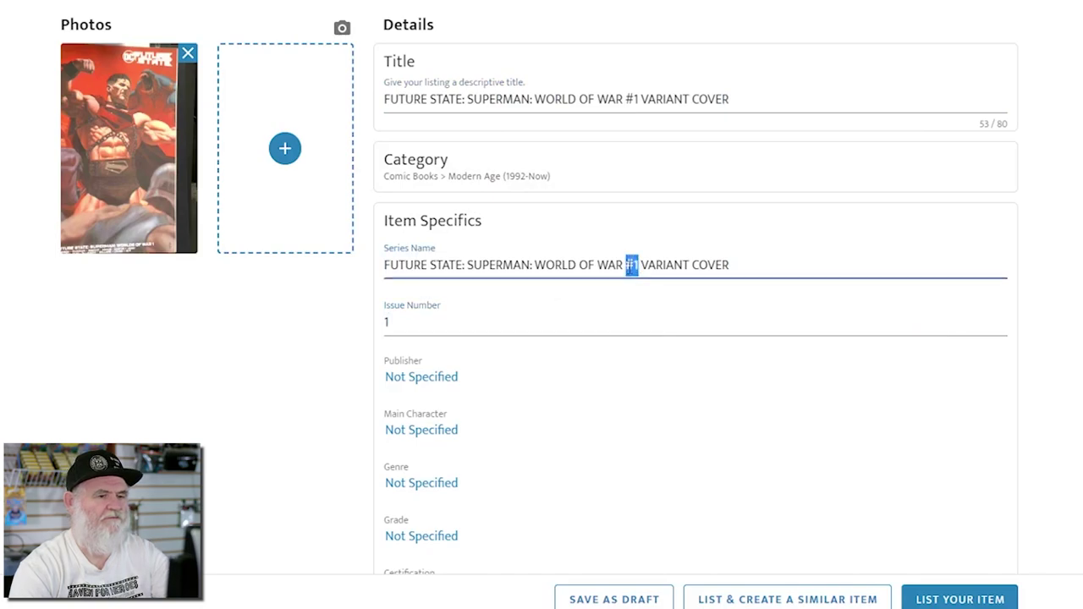
{"action": "key", "text": "BackSpace"}
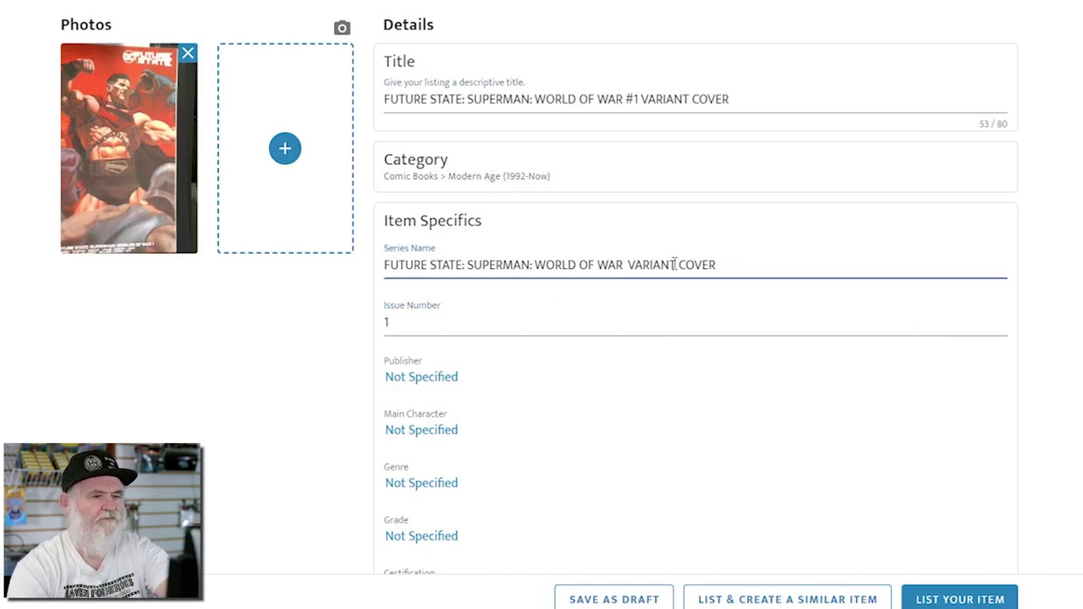
{"action": "left_click_drag", "start_coordinate": [717, 268], "coordinate": [628, 268]}
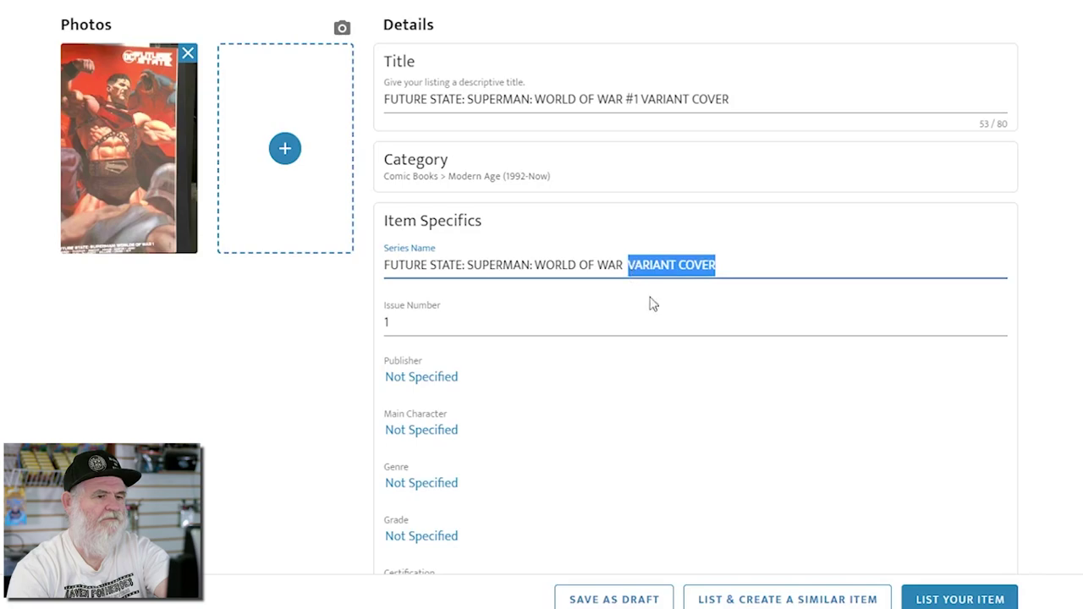
{"action": "key", "text": "BackSpace"}
- Set the publisher to DC Comics and the main character to Superman in the item specifics
{"action": "scroll", "coordinate": [516, 379], "scroll_direction": "down", "scroll_amount": 1}
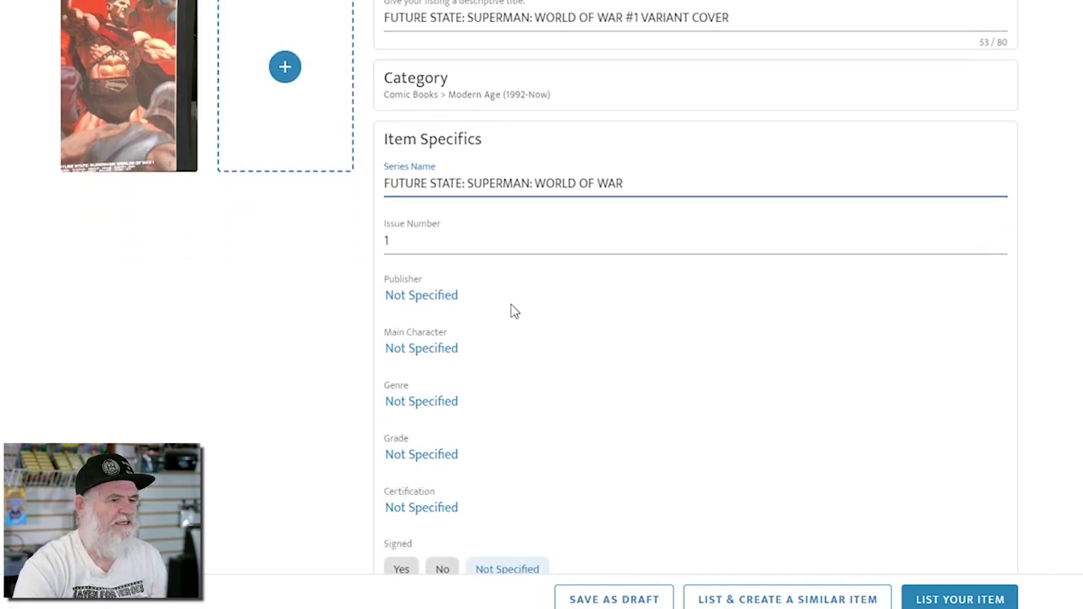
{"action": "left_click", "coordinate": [409, 298]}
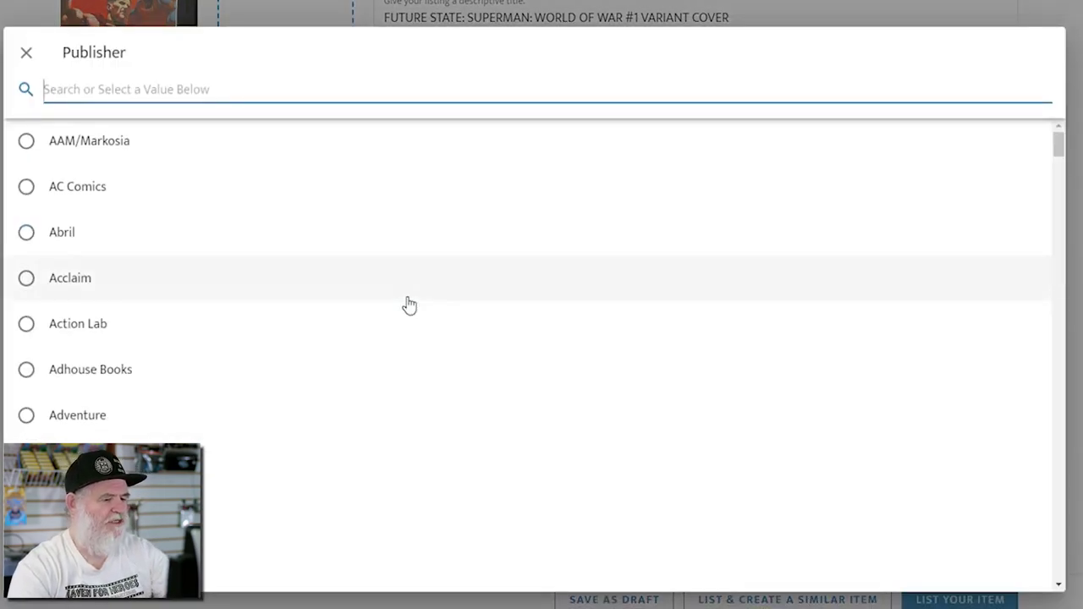
{"action": "type", "text": "DC"}
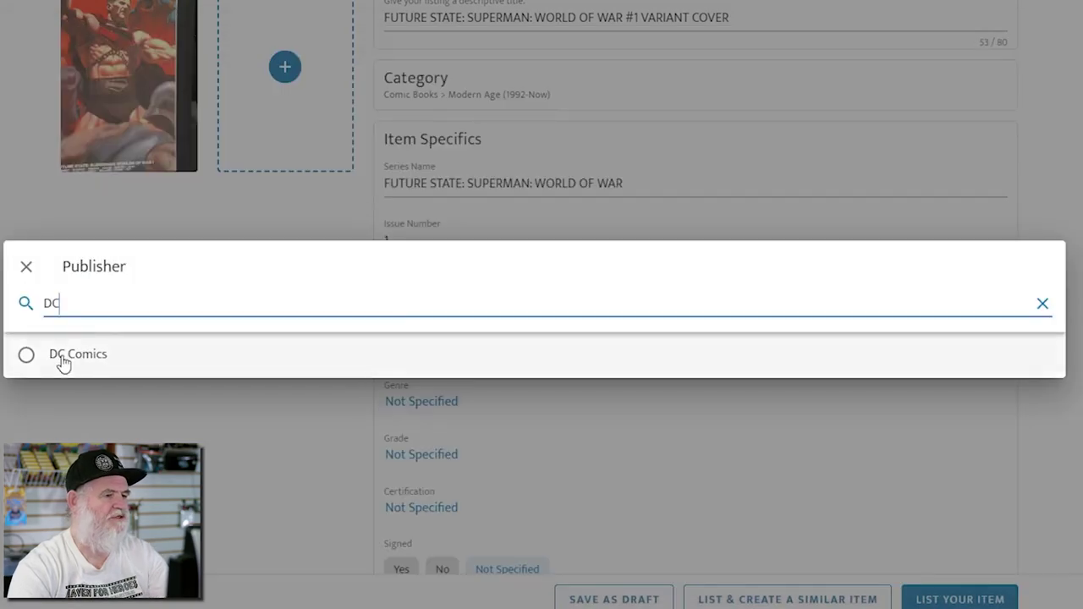
{"action": "left_click", "coordinate": [28, 356]}
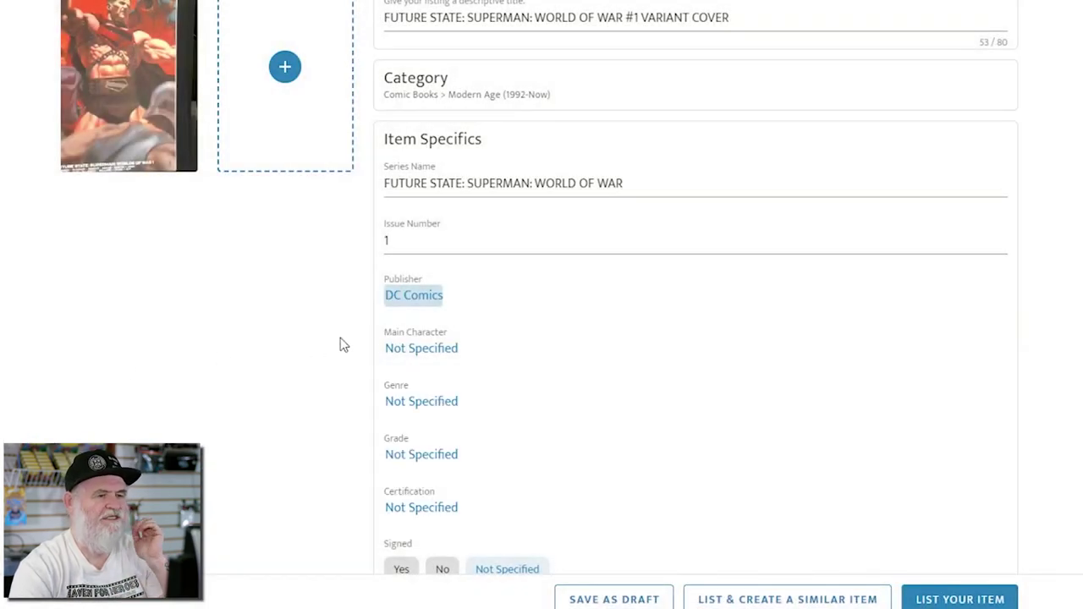
{"action": "left_click", "coordinate": [447, 349]}
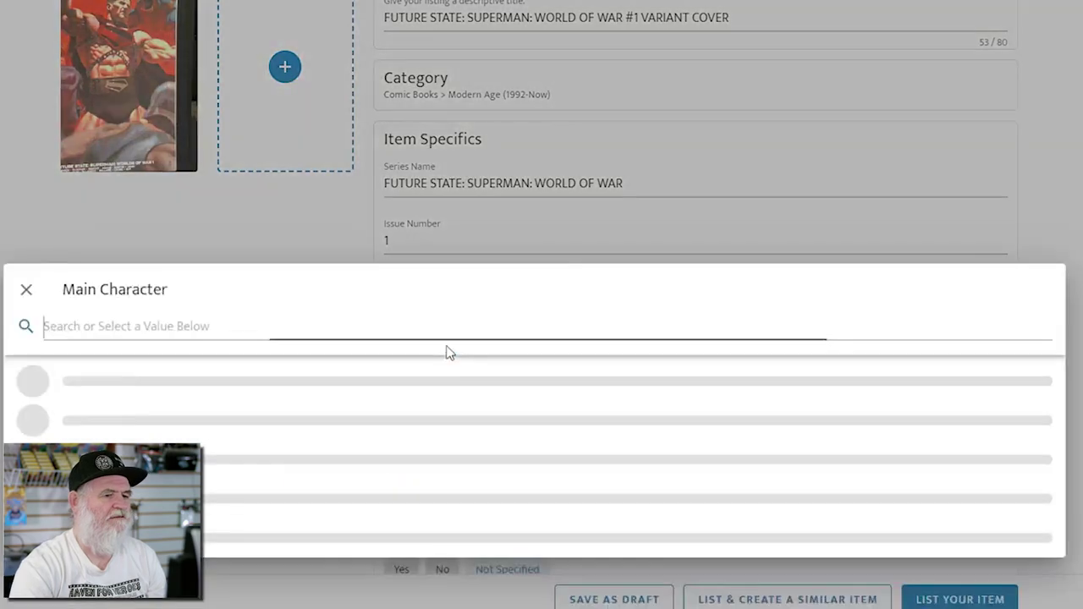
{"action": "type", "text": "SUP"}
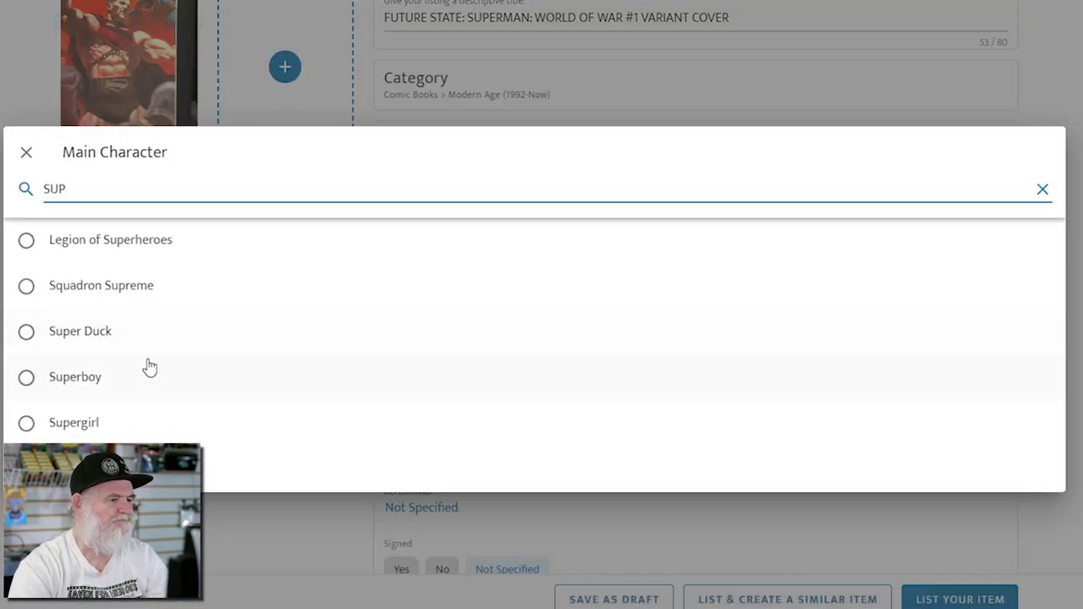
{"action": "left_click", "coordinate": [110, 469]}
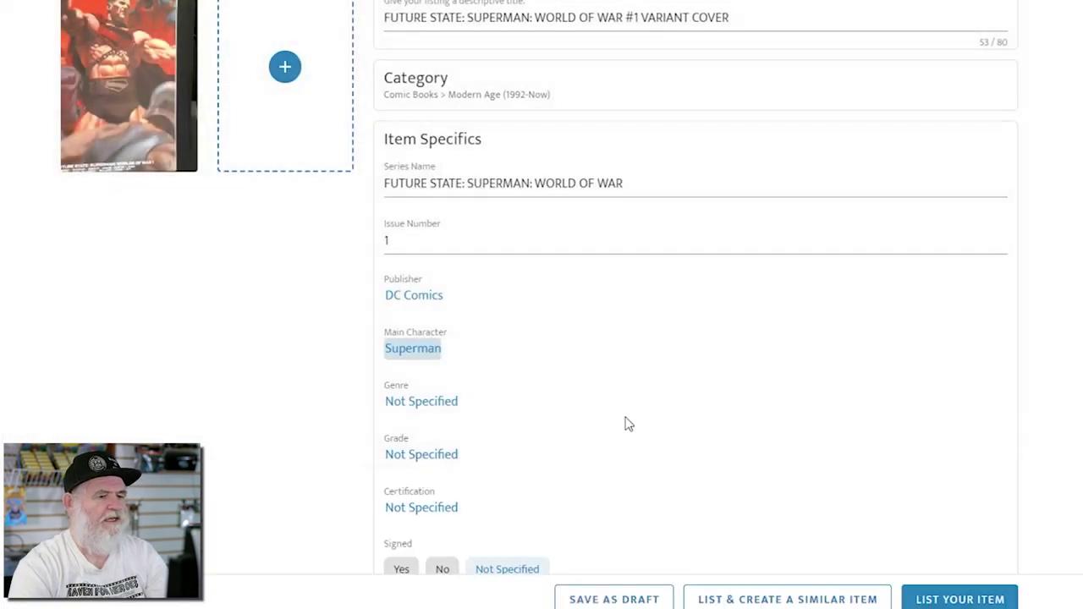
- Set the comic's genre to Superhero in the item specifics
{"action": "scroll", "coordinate": [610, 415], "scroll_direction": "down", "scroll_amount": 1}
{"action": "left_click", "coordinate": [427, 330]}
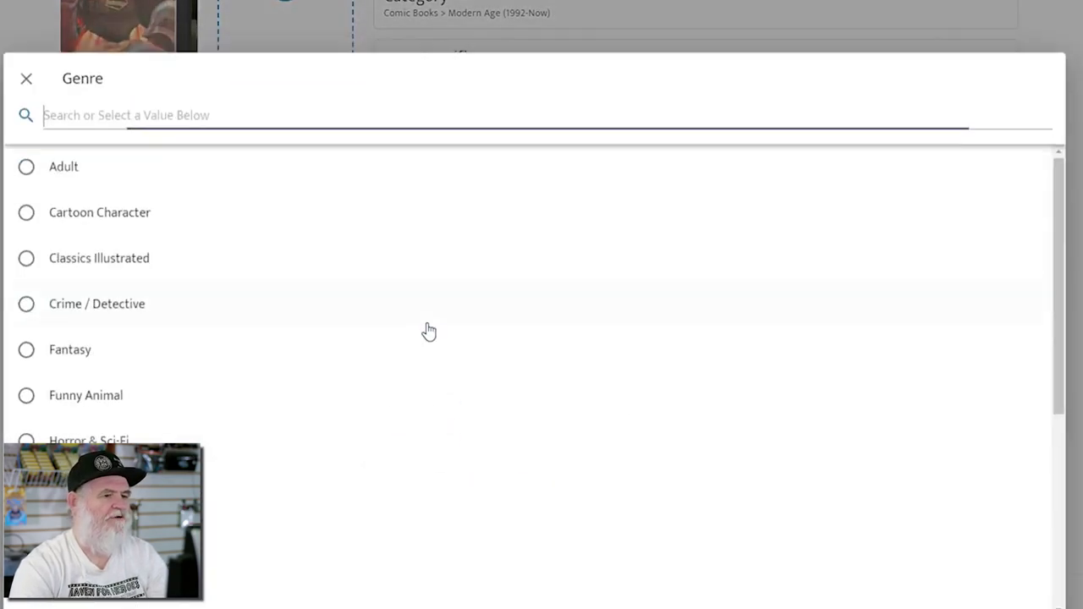
{"action": "type", "text": "SUP"}
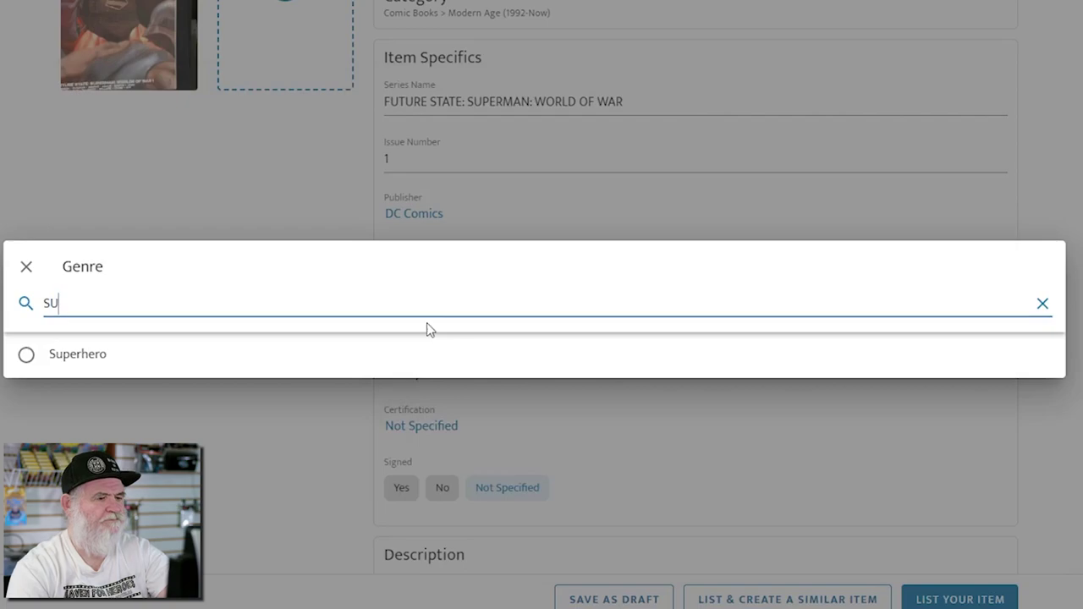
{"action": "left_click", "coordinate": [92, 364]}
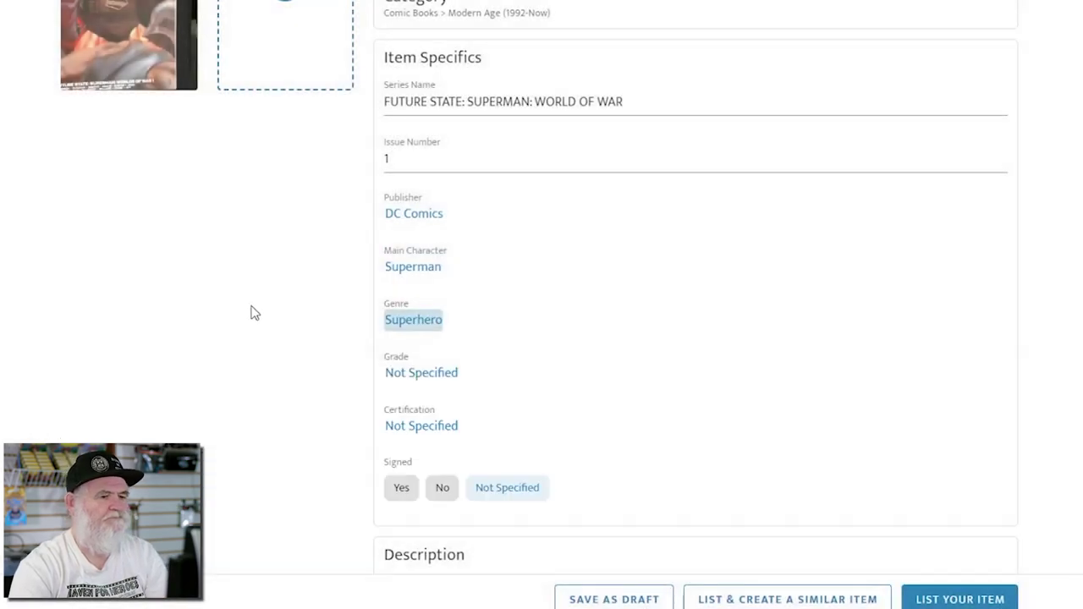
- Open the listing's pricing for editing and set the fixed Buy It Now price to USD 9
{"action": "scroll", "coordinate": [252, 314], "scroll_direction": "down", "scroll_amount": 1}
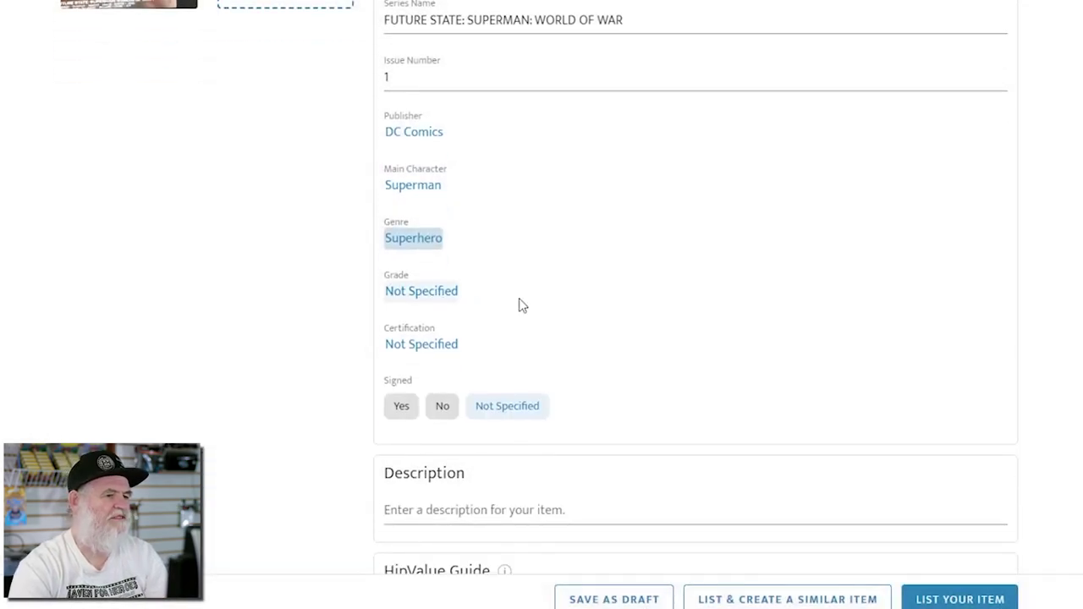
{"action": "scroll", "coordinate": [553, 305], "scroll_direction": "down", "scroll_amount": 1}
{"action": "scroll", "coordinate": [655, 312], "scroll_direction": "down", "scroll_amount": 2}
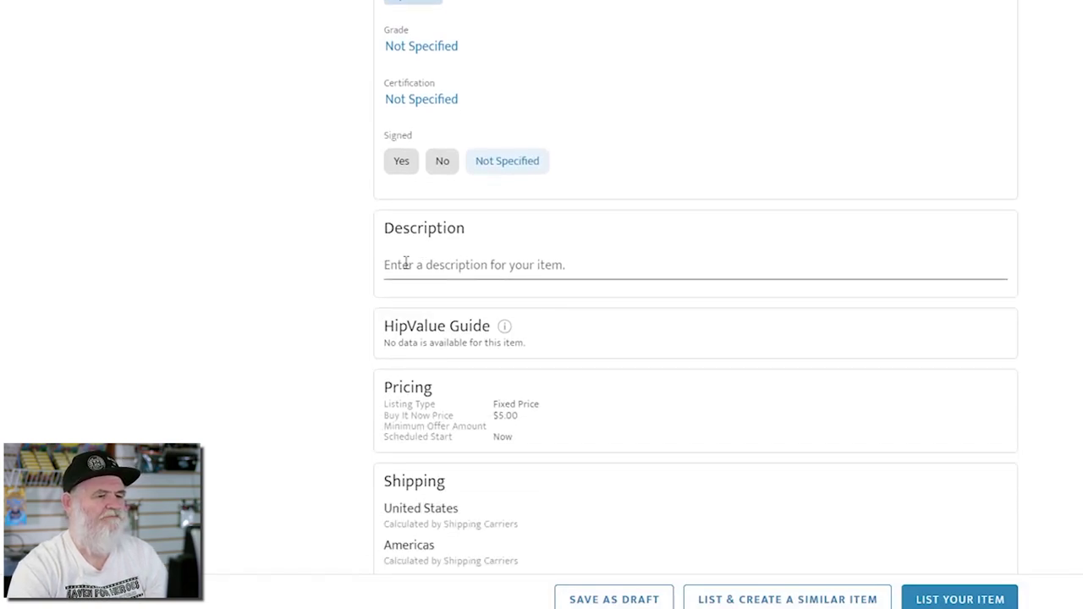
{"action": "scroll", "coordinate": [406, 263], "scroll_direction": "down", "scroll_amount": 1}
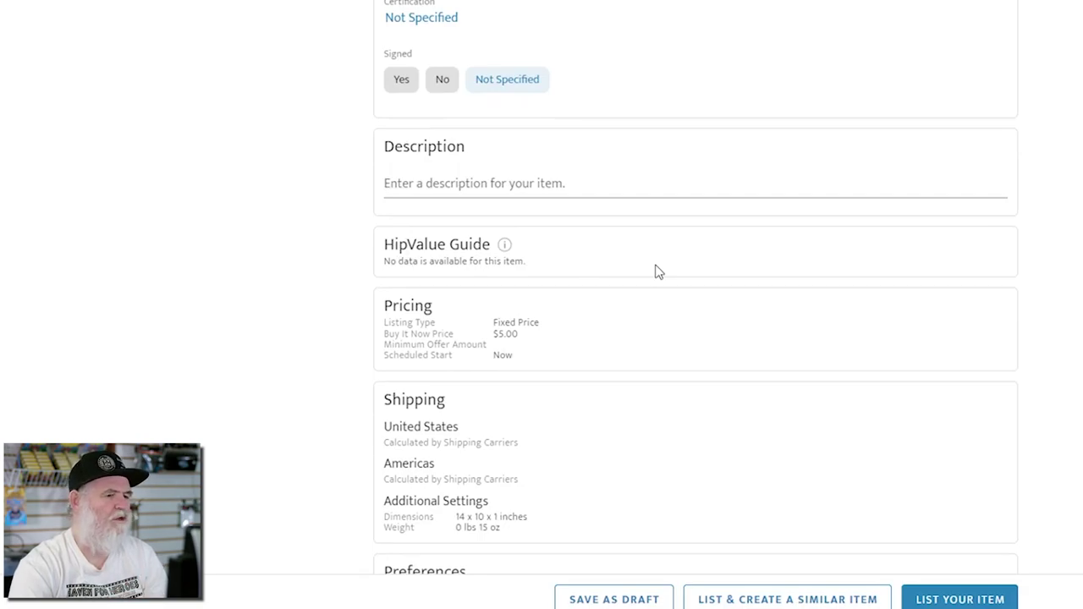
{"action": "left_click", "coordinate": [571, 329]}
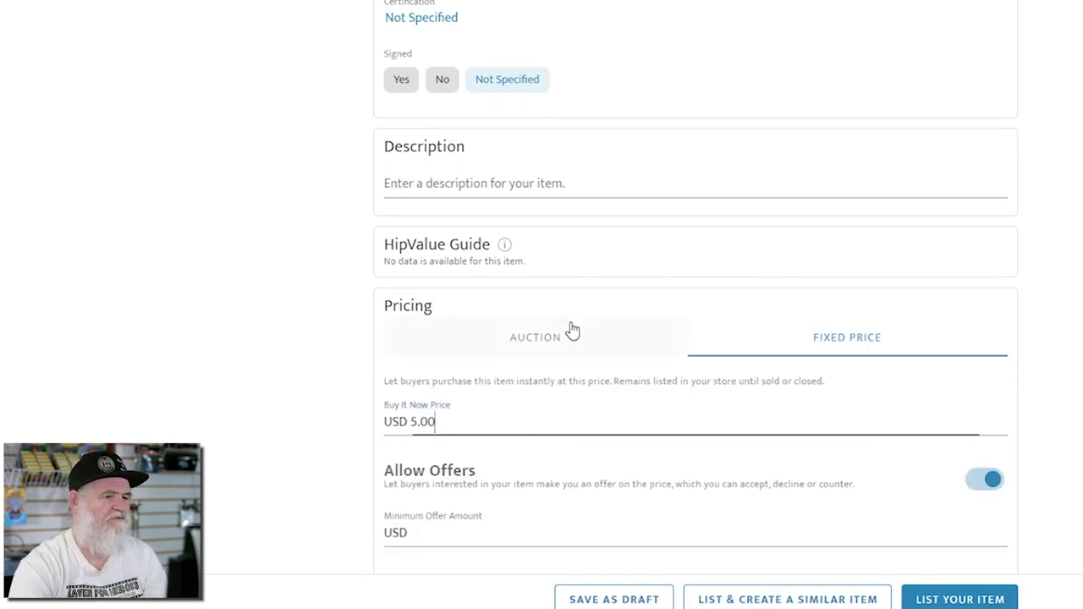
{"action": "left_click_drag", "start_coordinate": [412, 423], "coordinate": [477, 424]}
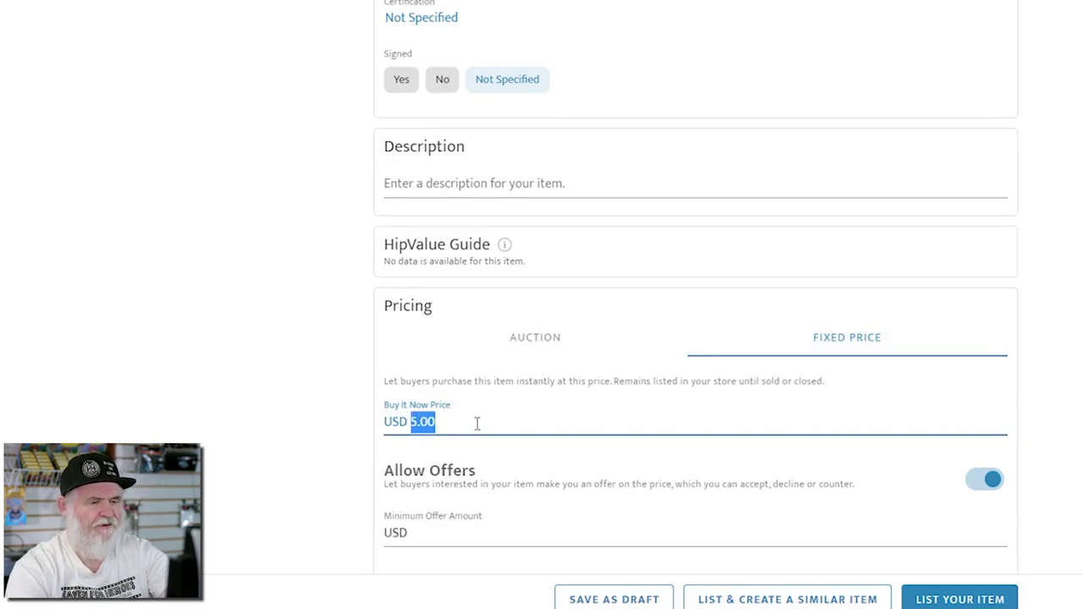
{"action": "type", "text": "9"}
- Reduce the quantity to 2 in the listing's preferences and publish the Superman listing
{"action": "scroll", "coordinate": [510, 420], "scroll_direction": "down", "scroll_amount": 2}
{"action": "scroll", "coordinate": [530, 313], "scroll_direction": "down", "scroll_amount": 2}
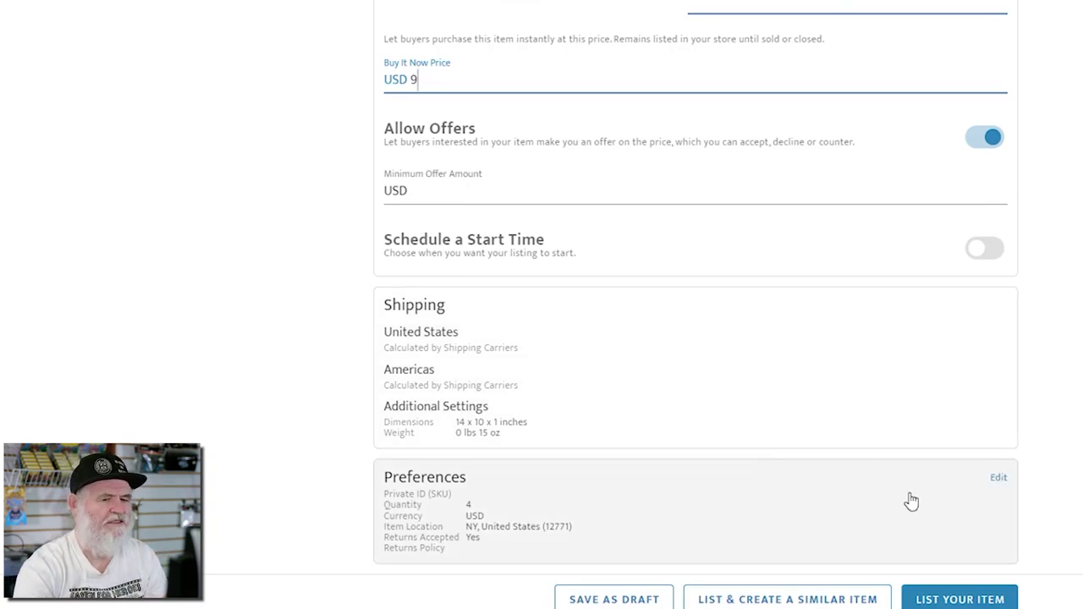
{"action": "left_click", "coordinate": [843, 498]}
{"action": "scroll", "coordinate": [709, 423], "scroll_direction": "down", "scroll_amount": 3}
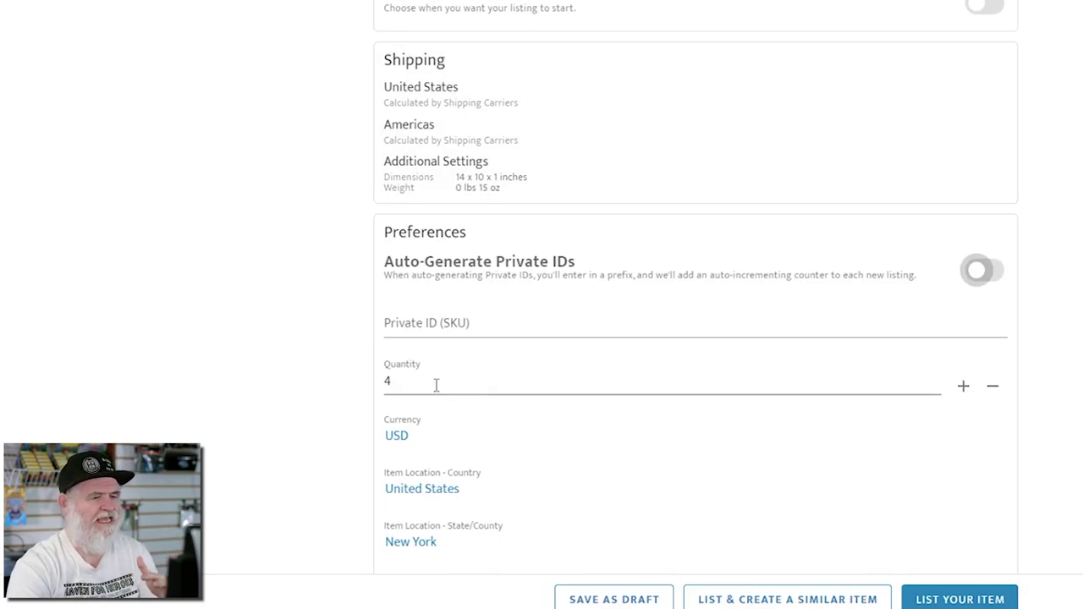
{"action": "left_click", "coordinate": [996, 388]}
{"action": "left_click", "coordinate": [996, 387]}
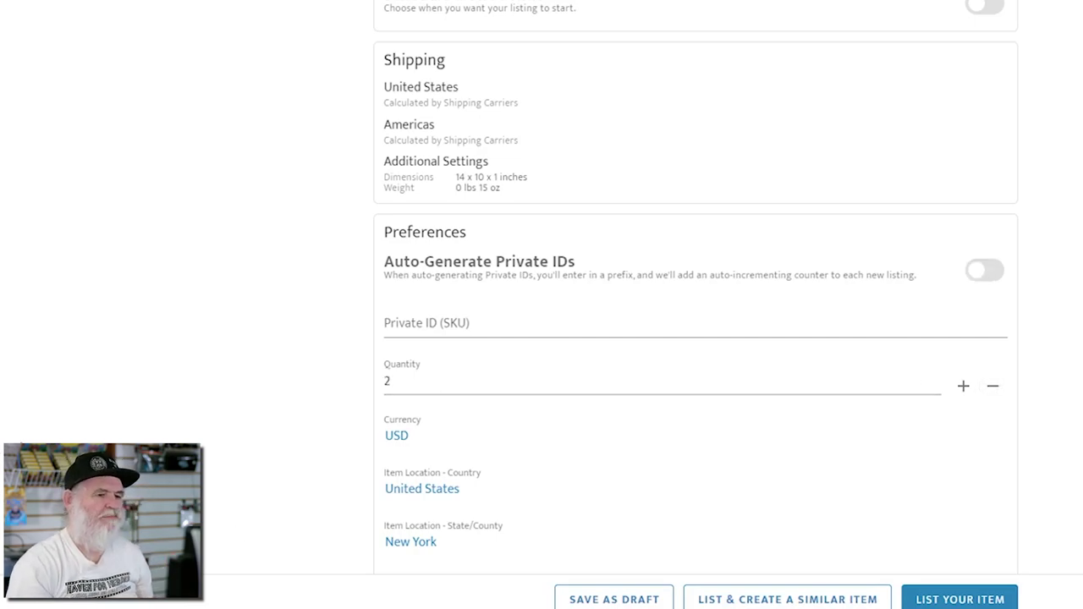
{"action": "left_click", "coordinate": [965, 600]}
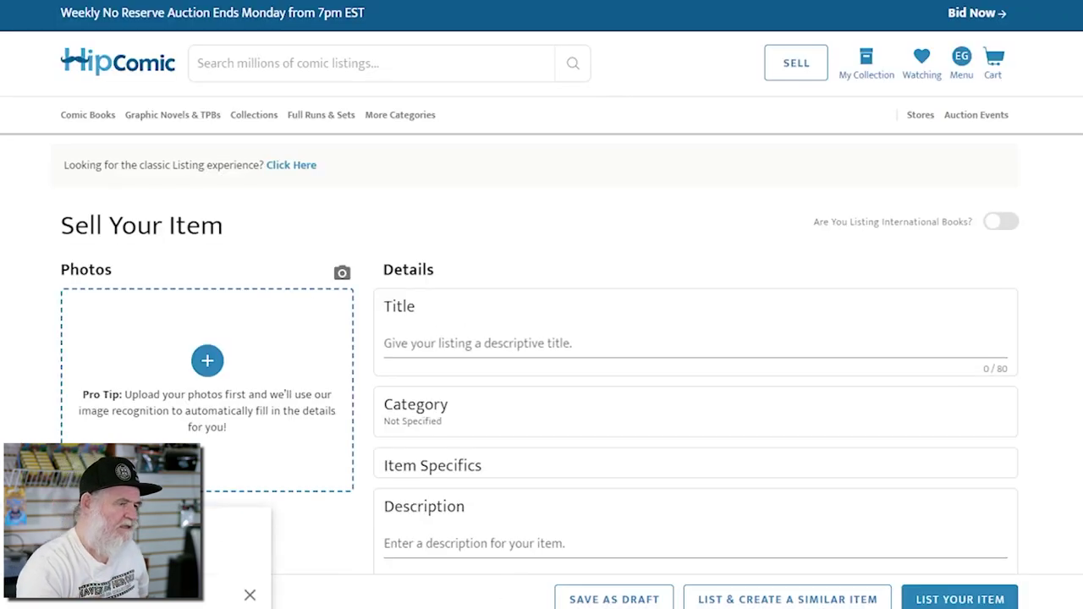